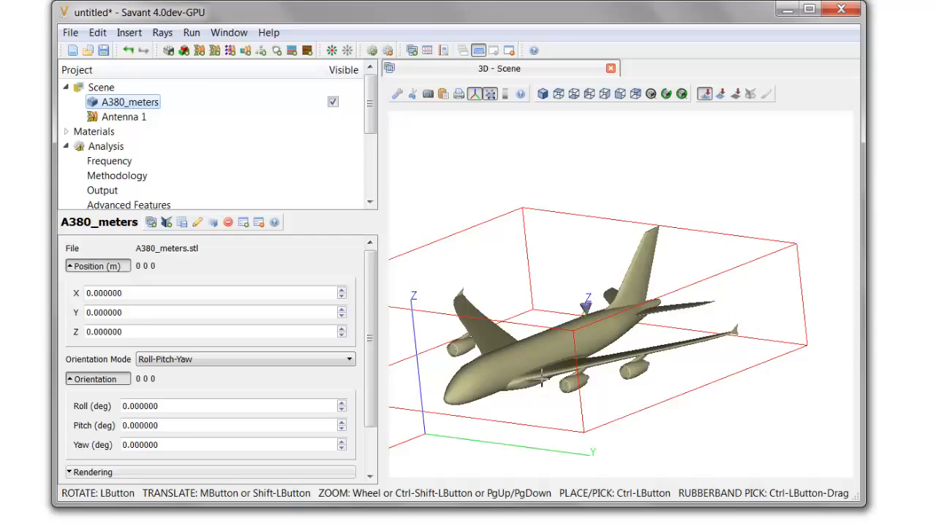
Step: Select Antenna 1 and examine its placement on top of the A380's rear fuselage
click(124, 119)
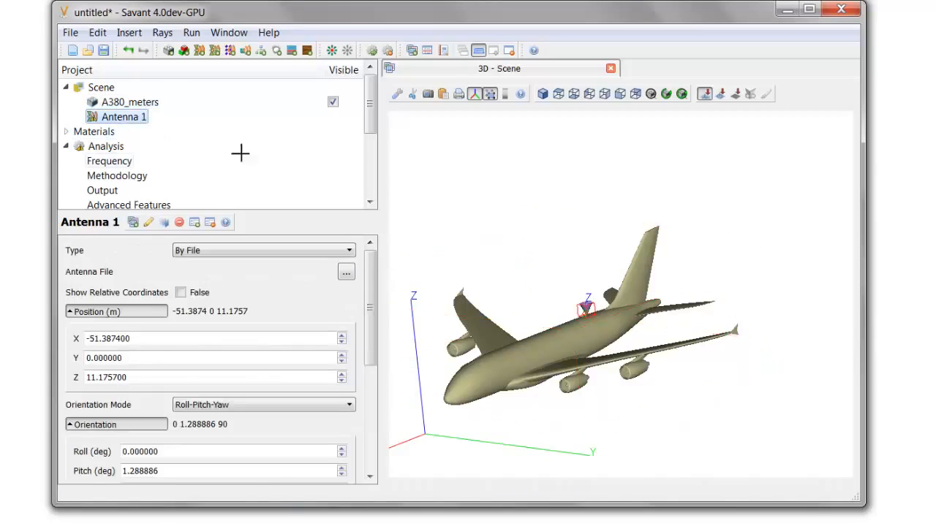
scroll(578, 323, up, 8)
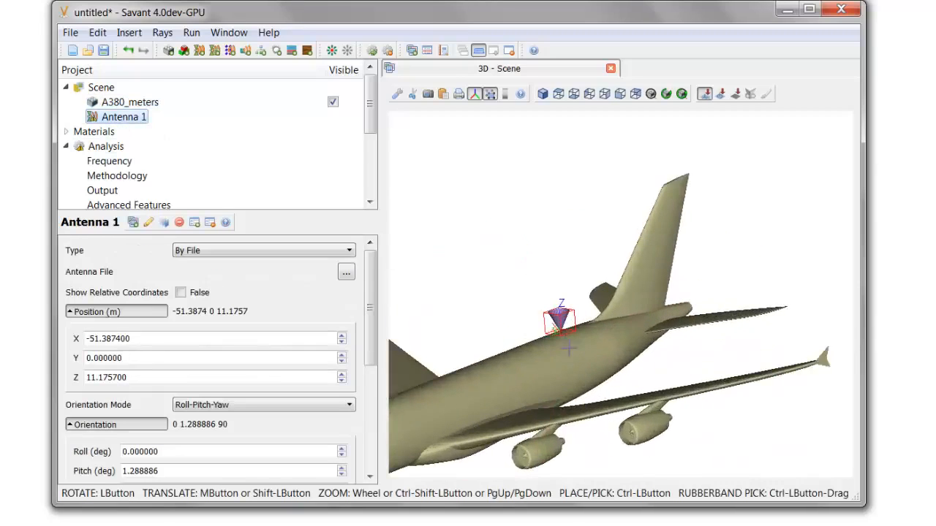
middle_drag(557, 343, 620, 313)
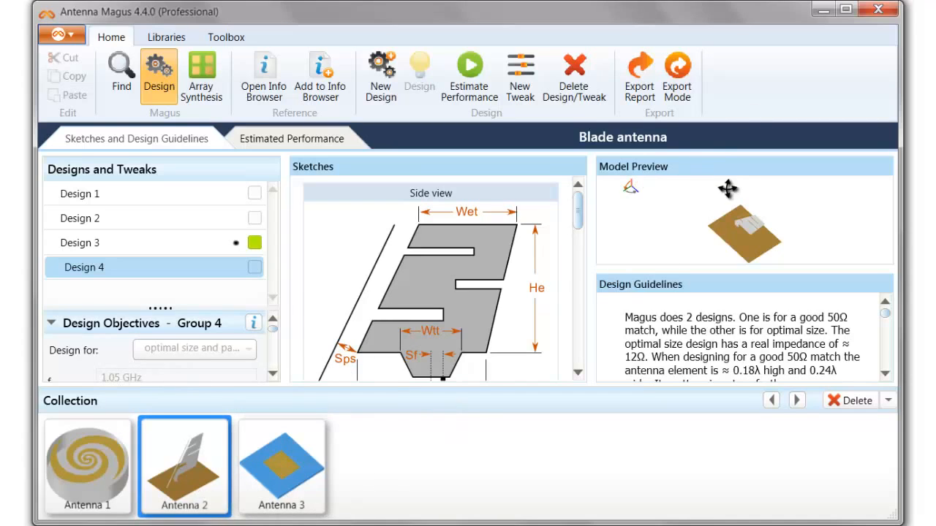
Step: Switch to Antenna Magus and export the blade antenna design as an MWS model (*.cst) named ADSB
click(686, 82)
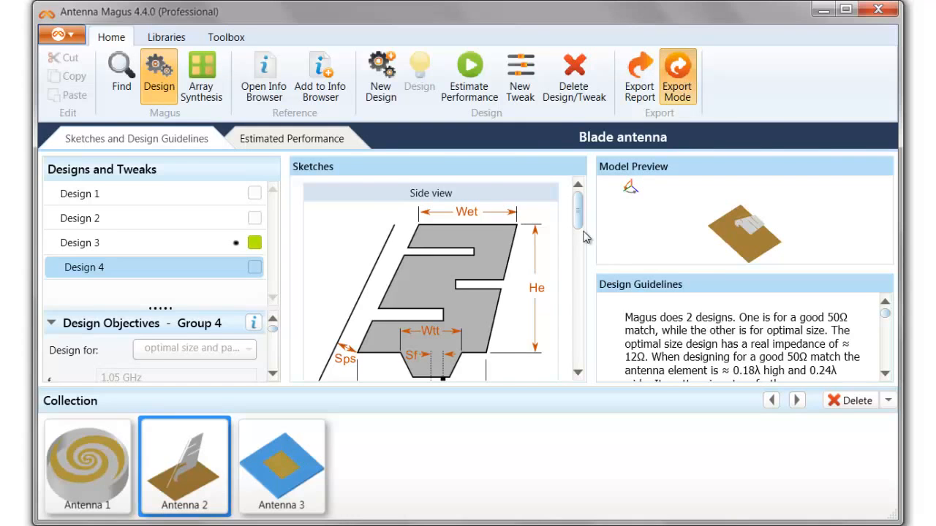
click(121, 80)
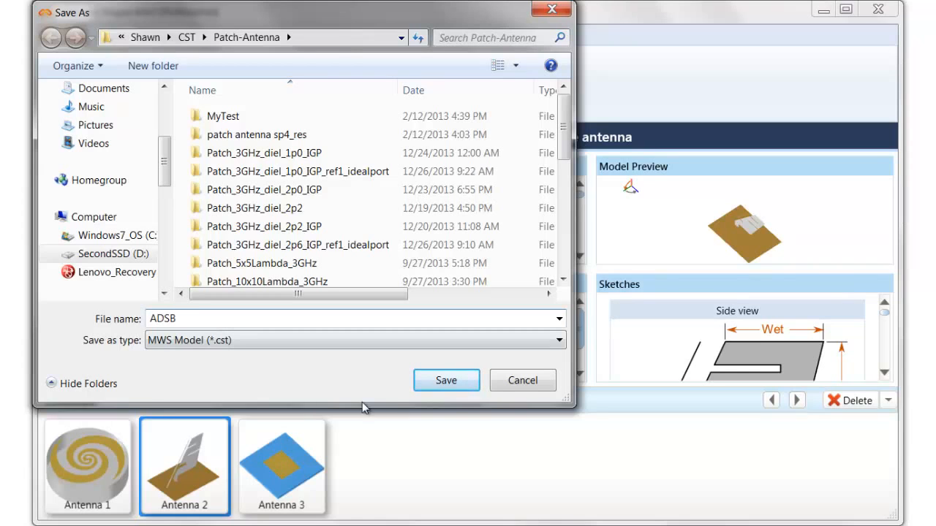
click(445, 381)
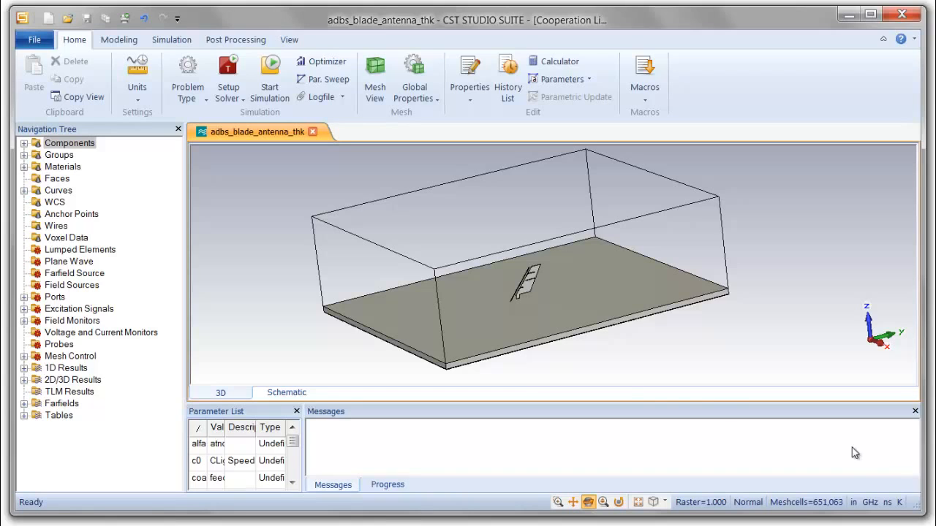
Step: In CST STUDIO SUITE, display the Blade_FS field source monitor and examine its box around the blade antenna from several angles
scroll(521, 301, up, 5)
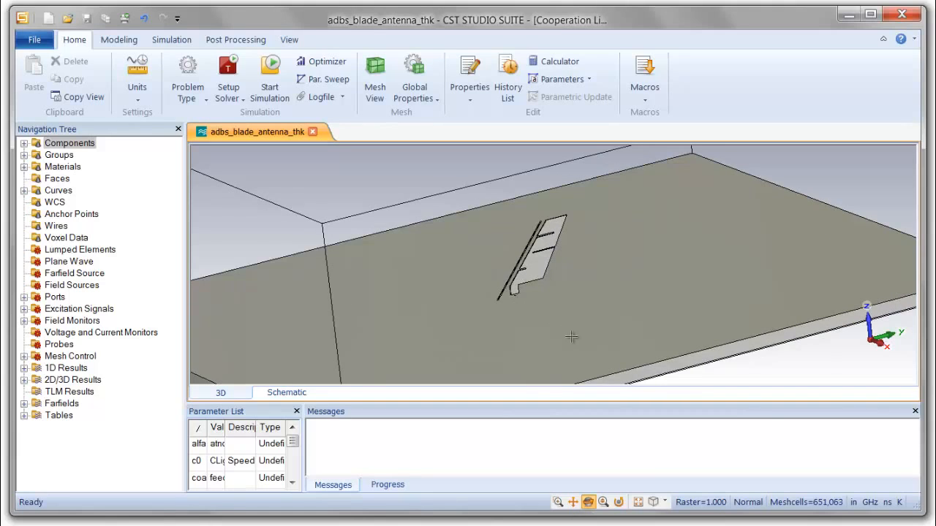
scroll(578, 316, down, 3)
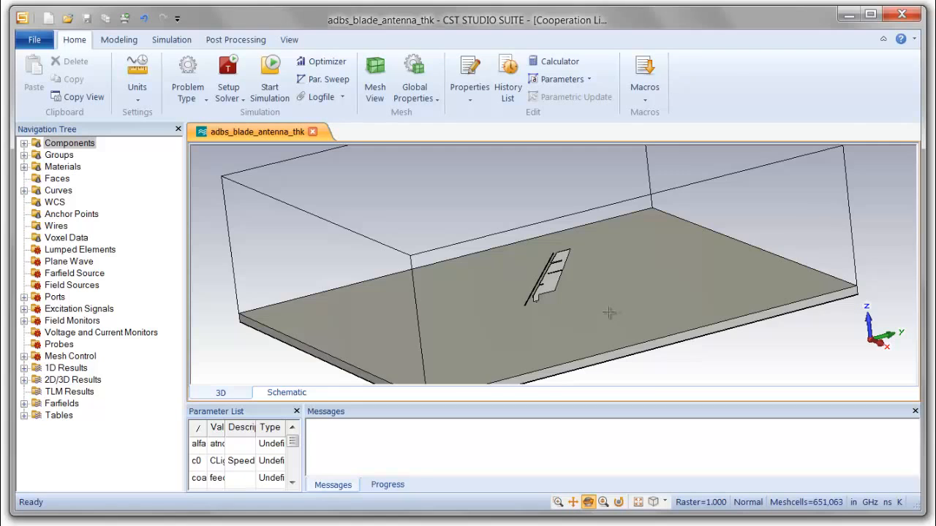
drag(607, 309, 577, 296)
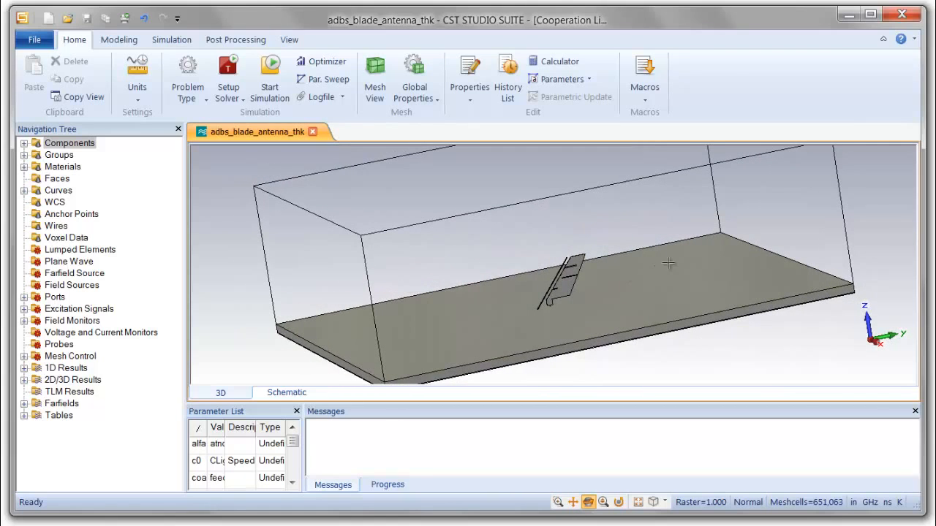
drag(665, 265, 691, 272)
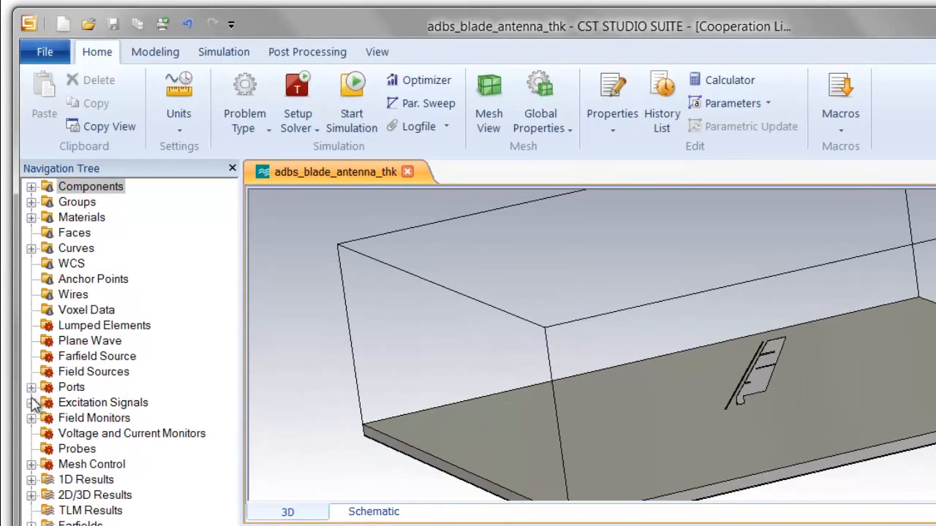
click(31, 419)
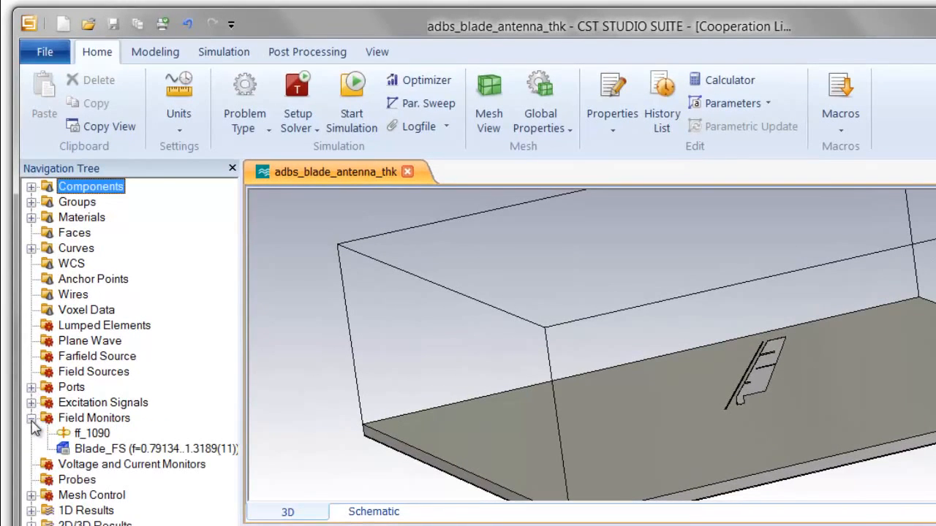
click(114, 448)
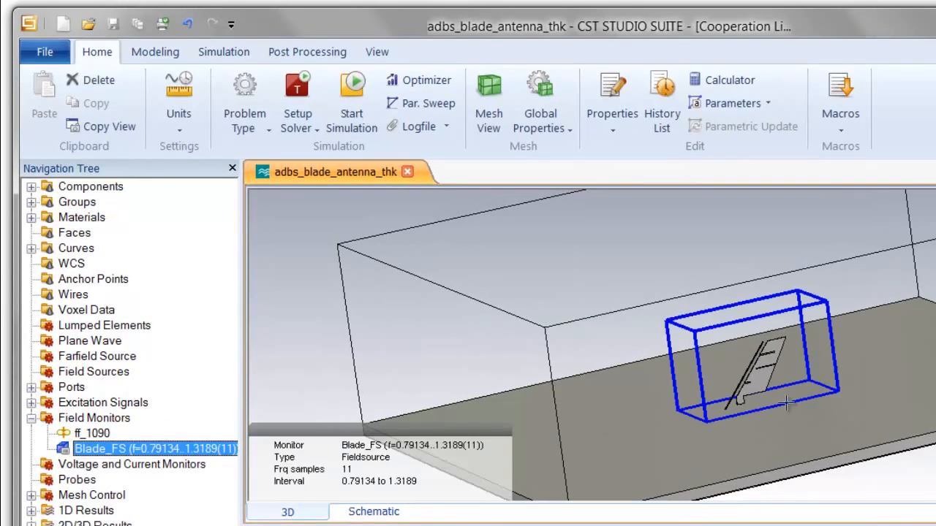
drag(728, 395, 821, 386)
drag(752, 479, 698, 467)
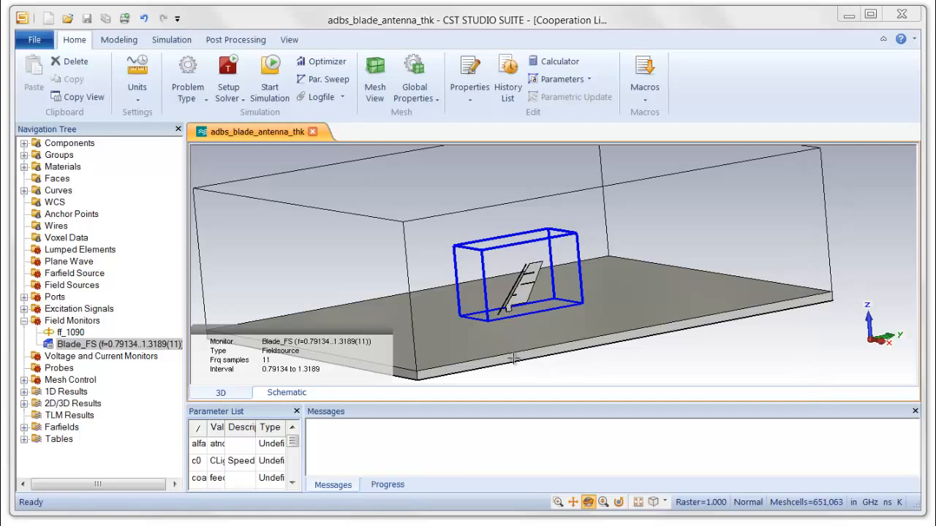
mouse_move(585, 331)
mouse_down()
mouse_move(567, 329)
mouse_move(573, 332)
mouse_up()
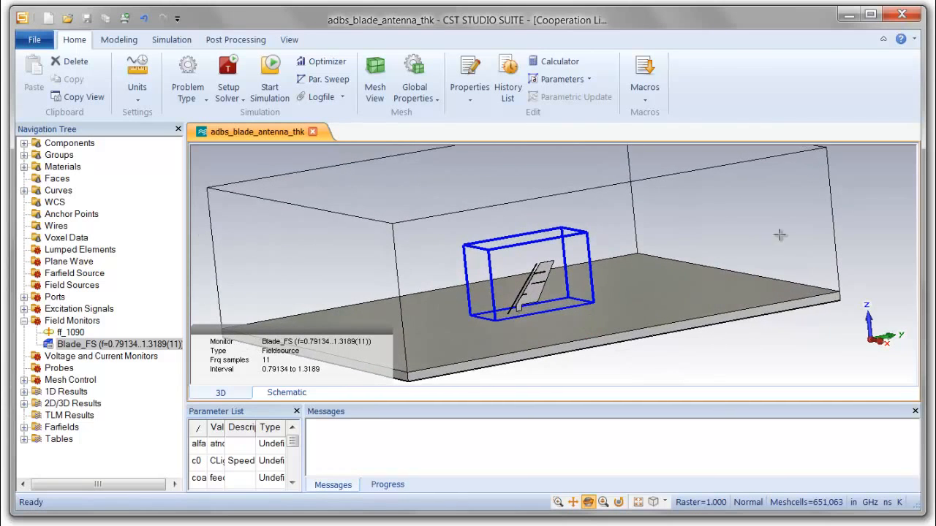
drag(781, 236, 797, 251)
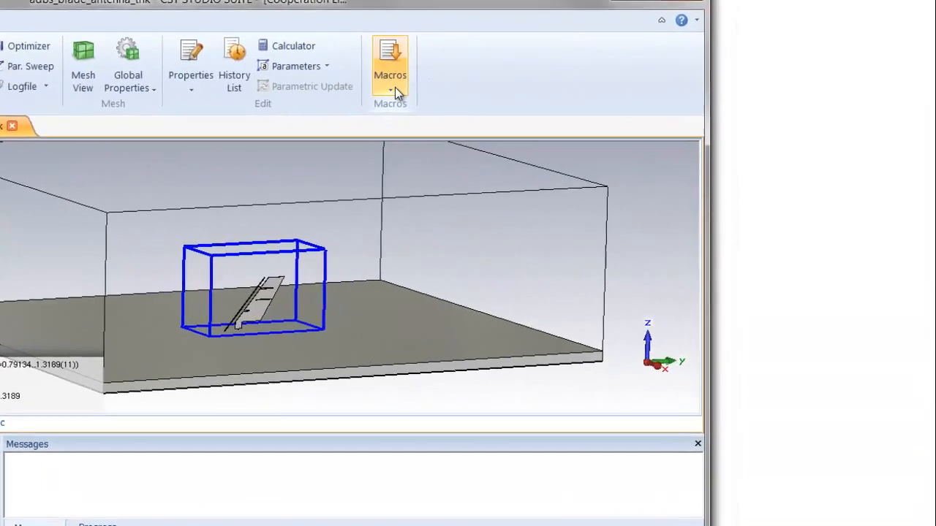
Step: Run the Export to SAVANT macro, exporting all available antenna data as antenna1.dlxcst in the Result folder with broadband farfields
click(646, 99)
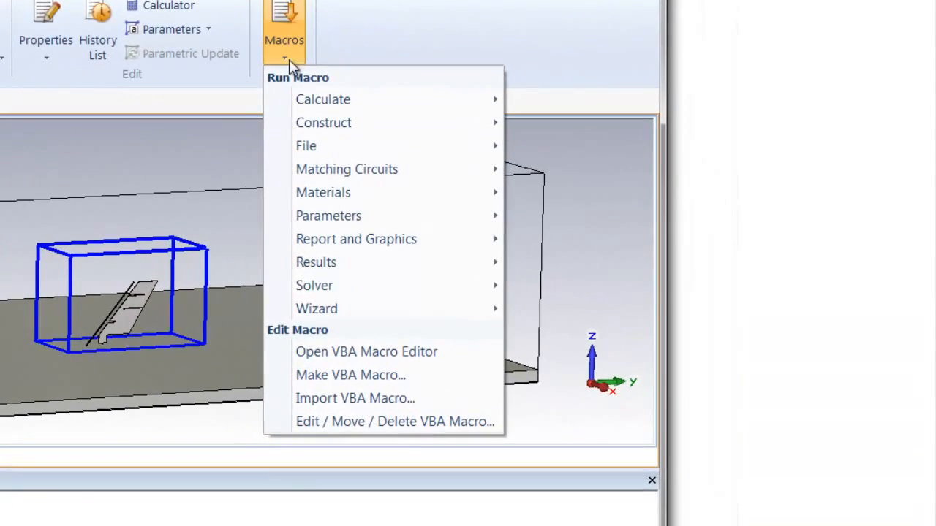
mouse_move(321, 261)
mouse_move(596, 273)
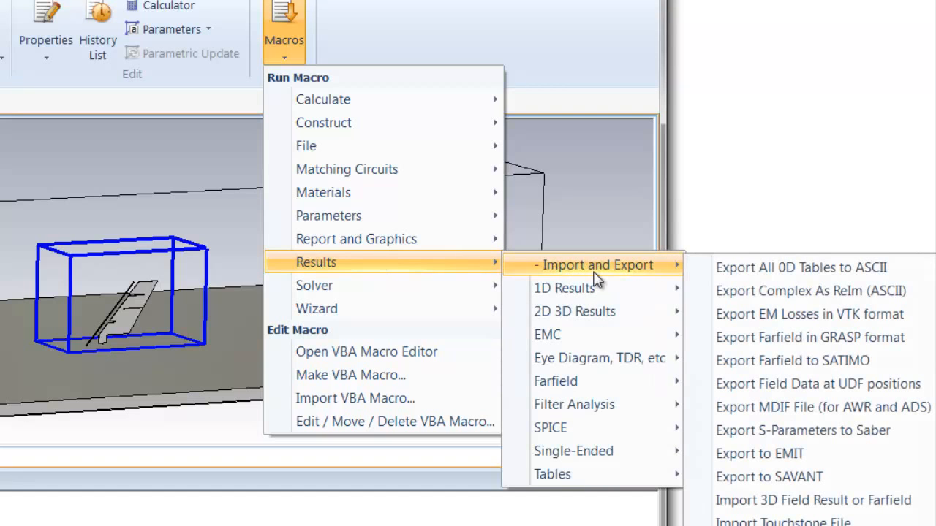
click(755, 480)
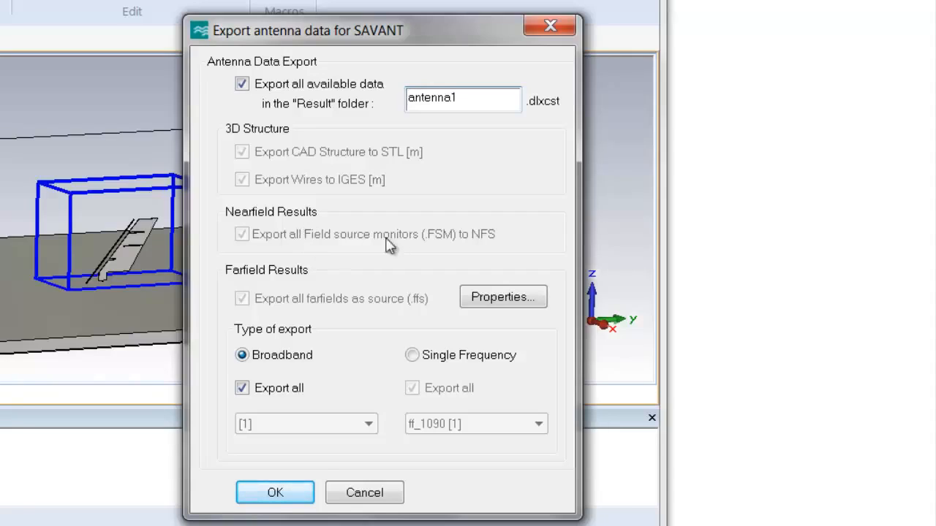
click(299, 494)
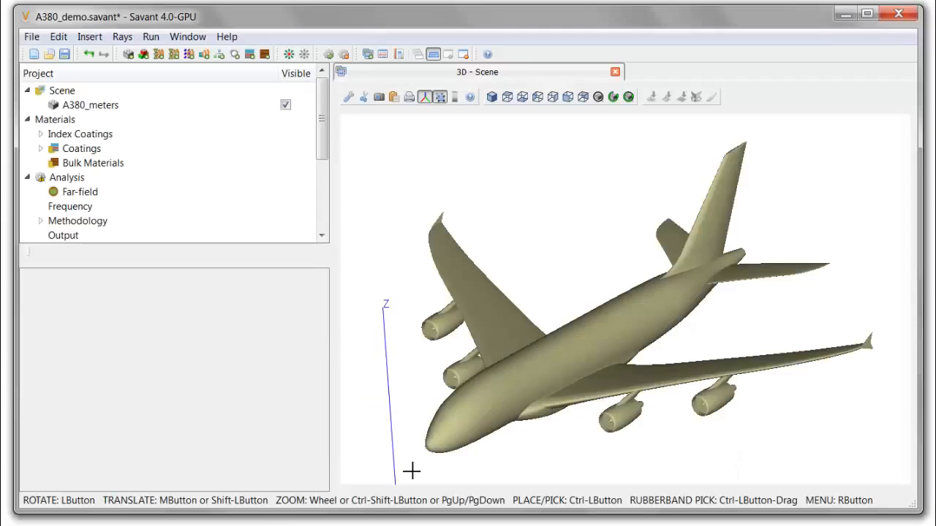
Step: Switch to Savant and add a CST antenna to the A380 scene from the exported antenna1.dlxcst directory
click(509, 102)
scroll(630, 313, up, 5)
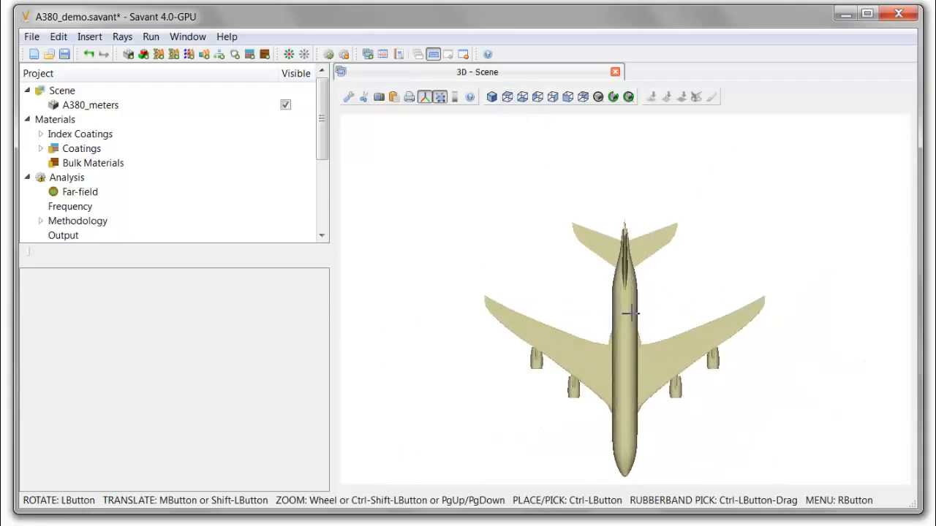
scroll(630, 313, up, 3)
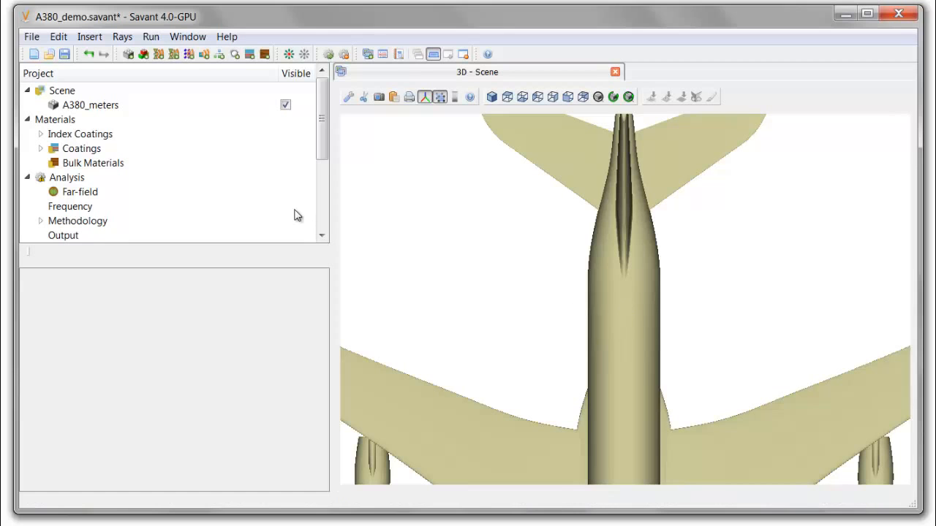
click(68, 92)
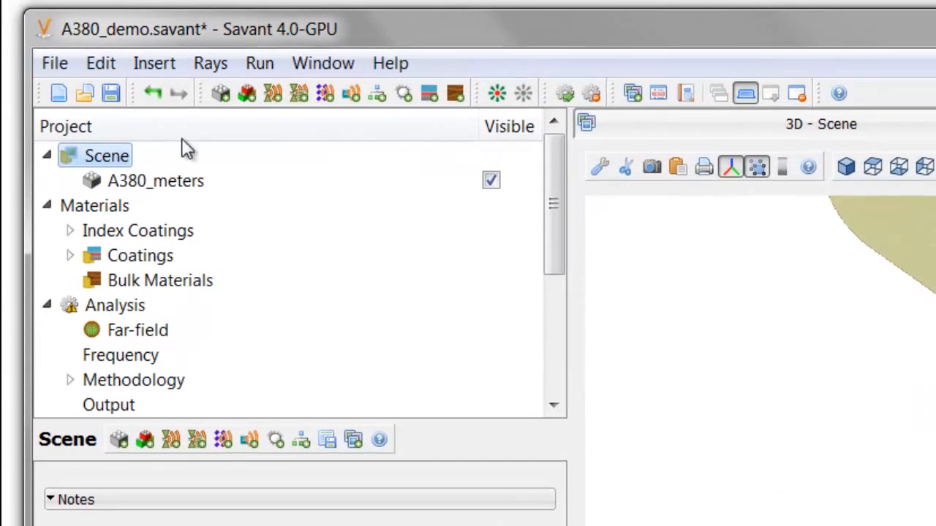
click(149, 58)
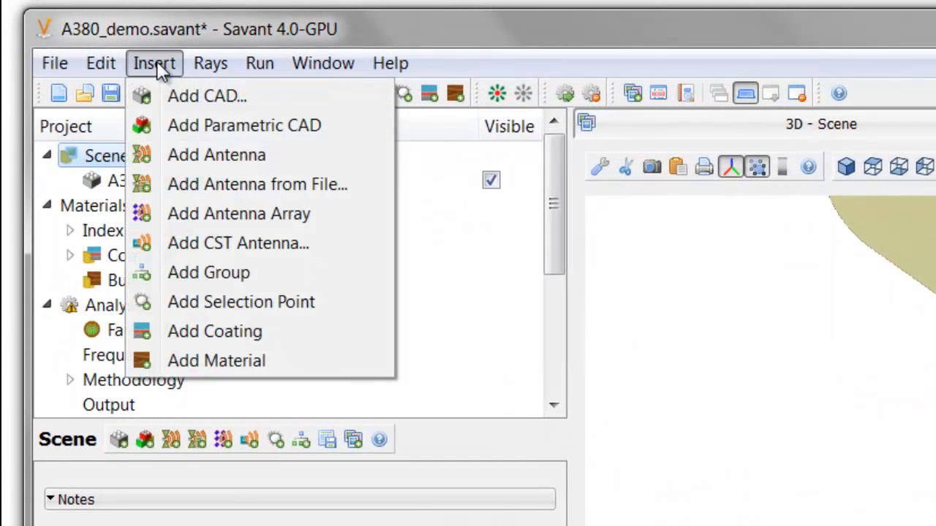
click(214, 242)
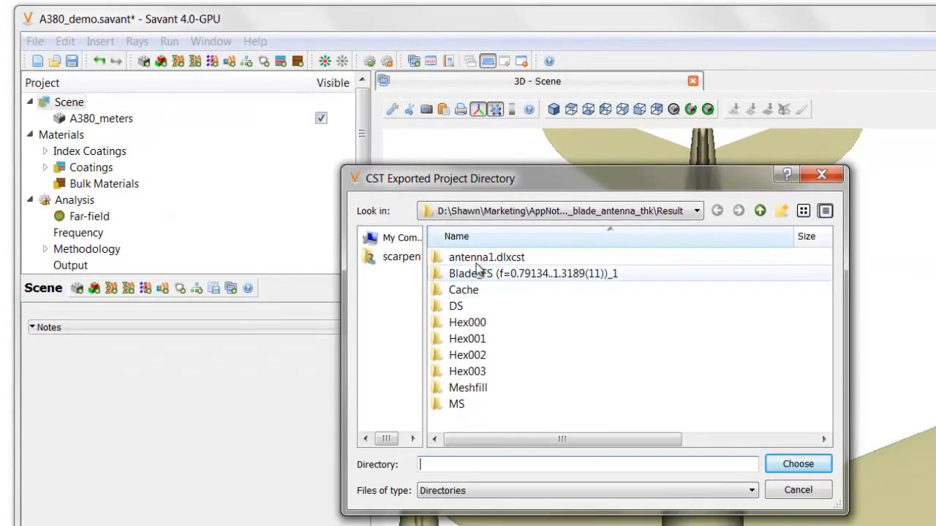
click(534, 286)
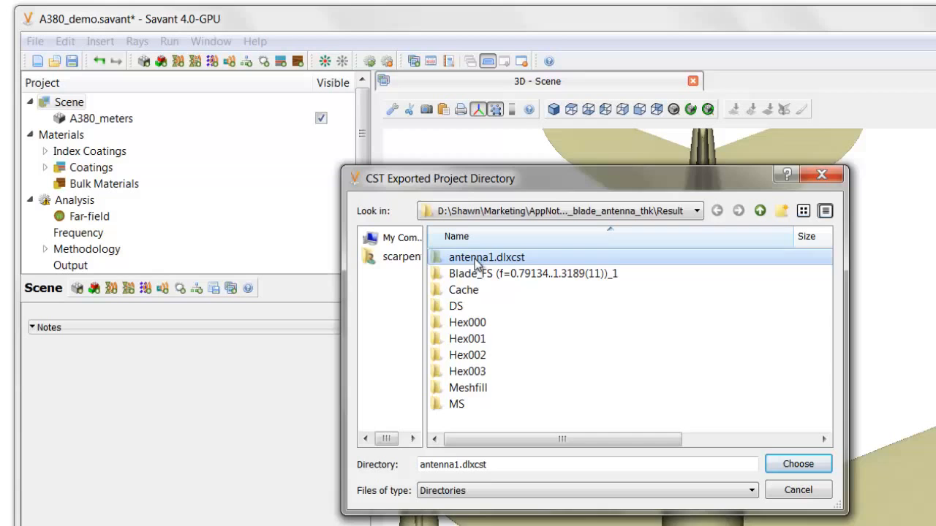
click(800, 465)
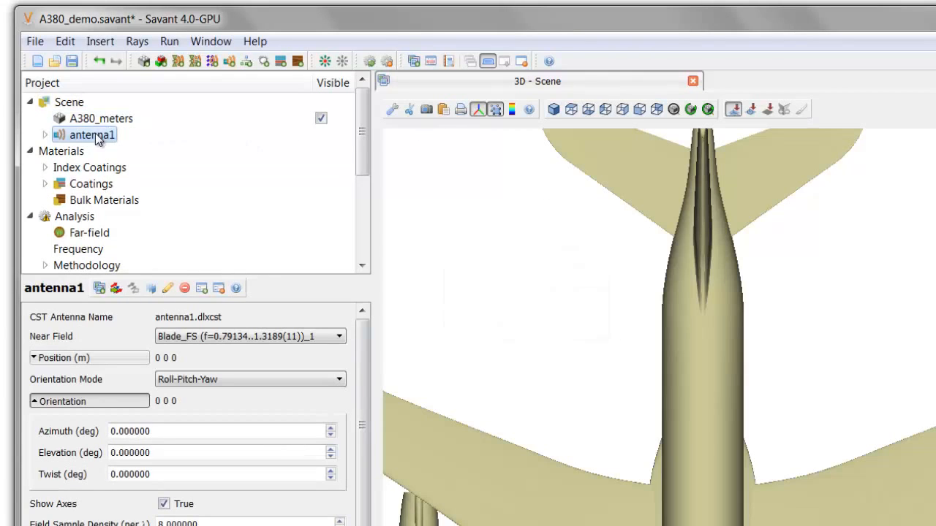
Step: Place antenna1 on top of the A380's fuselage just ahead of the vertical tail fin
key(F2)
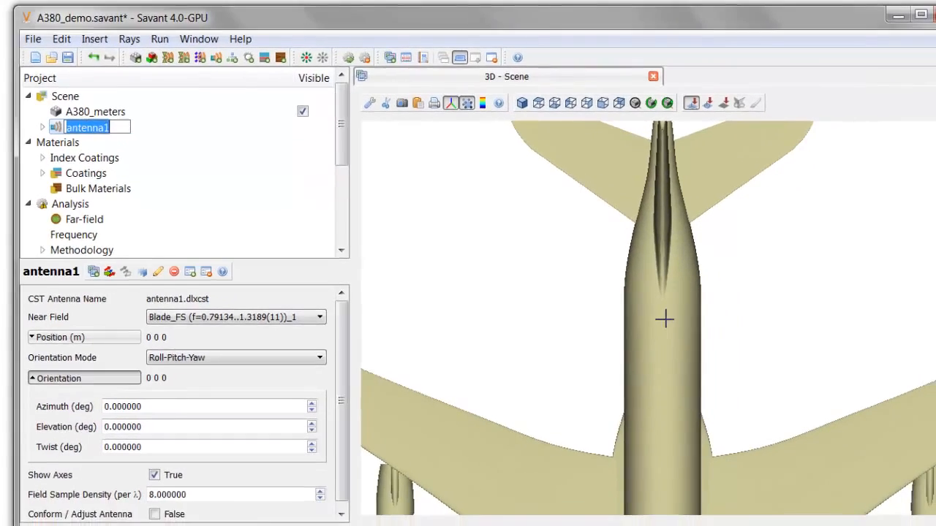
ctrl+click(665, 317)
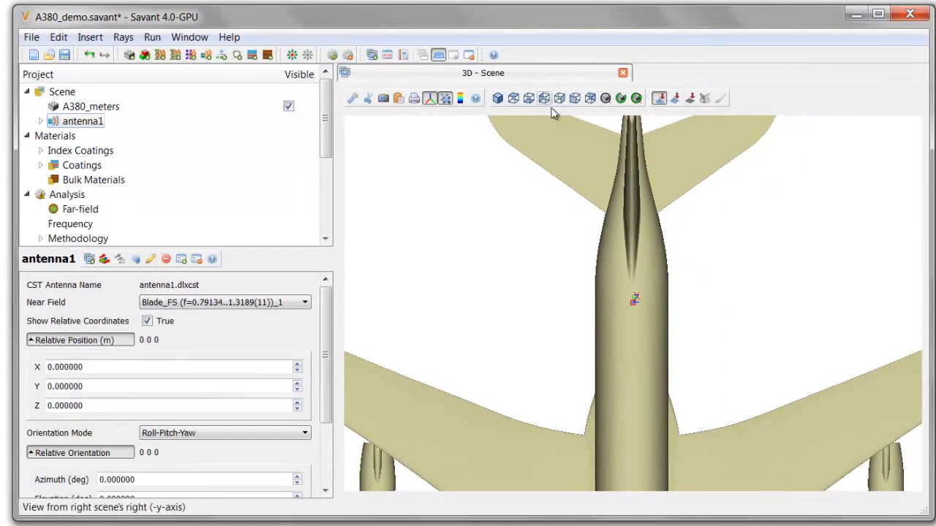
click(637, 98)
scroll(613, 281, down, 6)
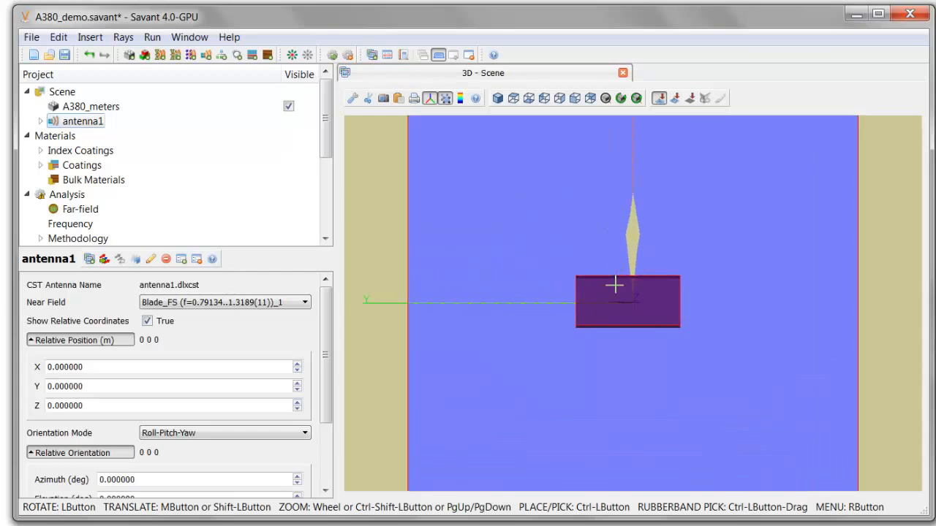
drag(579, 337, 524, 274)
scroll(637, 321, up, 8)
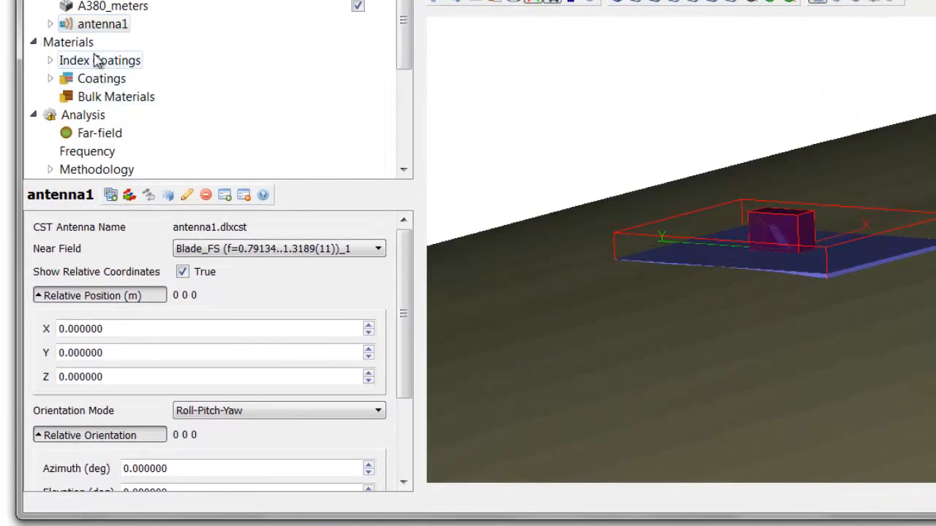
Step: Hide antenna1's Current Density so the blade in the CST CAD model can be inspected
click(50, 24)
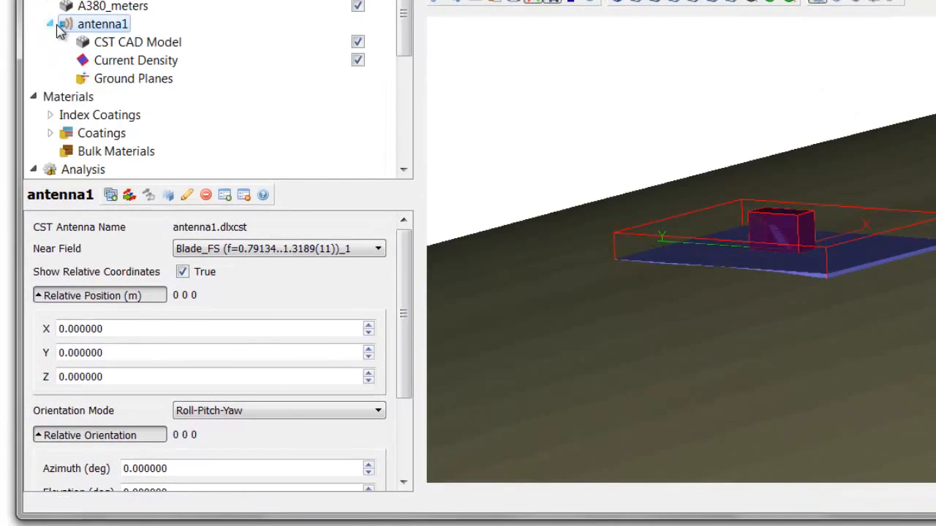
click(358, 61)
scroll(792, 241, up, 2)
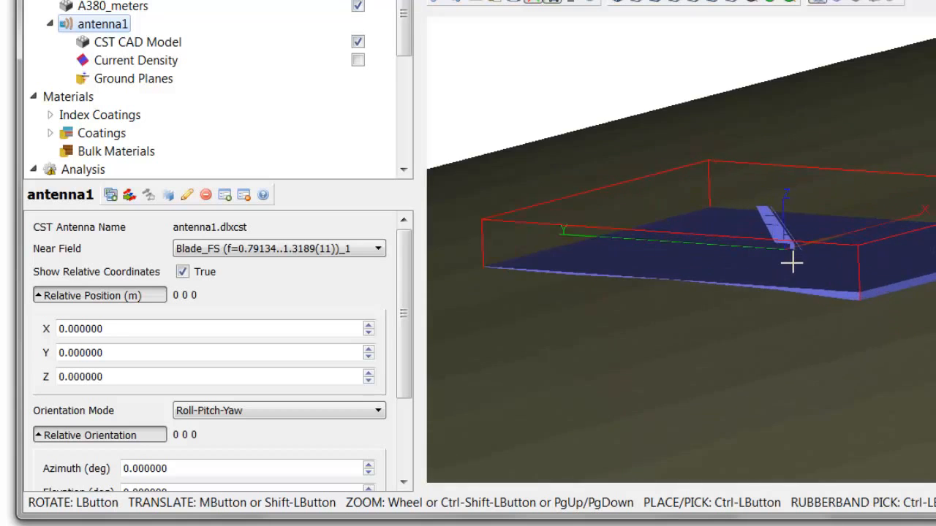
scroll(792, 261, down, 6)
scroll(789, 279, up, 1)
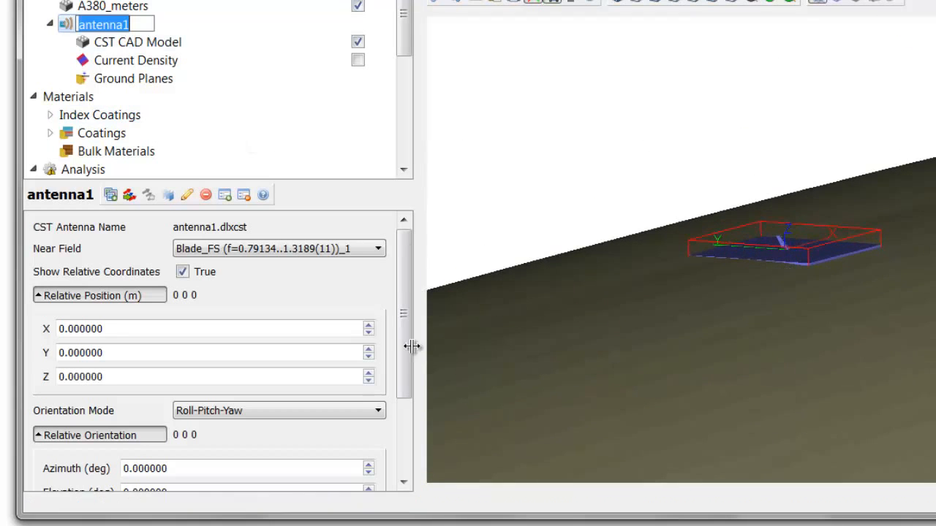
Step: Set antenna1's relative orientation twist to 90 degrees
drag(408, 349, 399, 443)
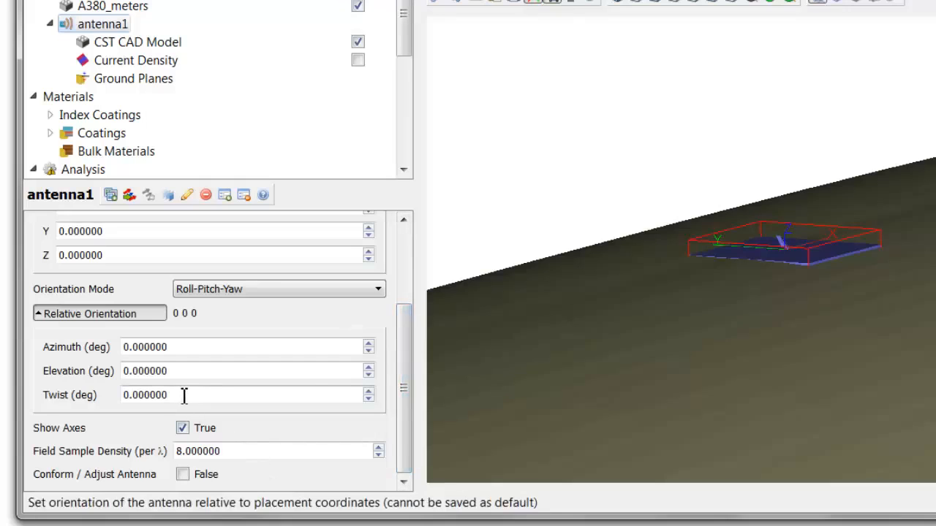
drag(184, 394, 90, 399)
text(90)
key(Return)
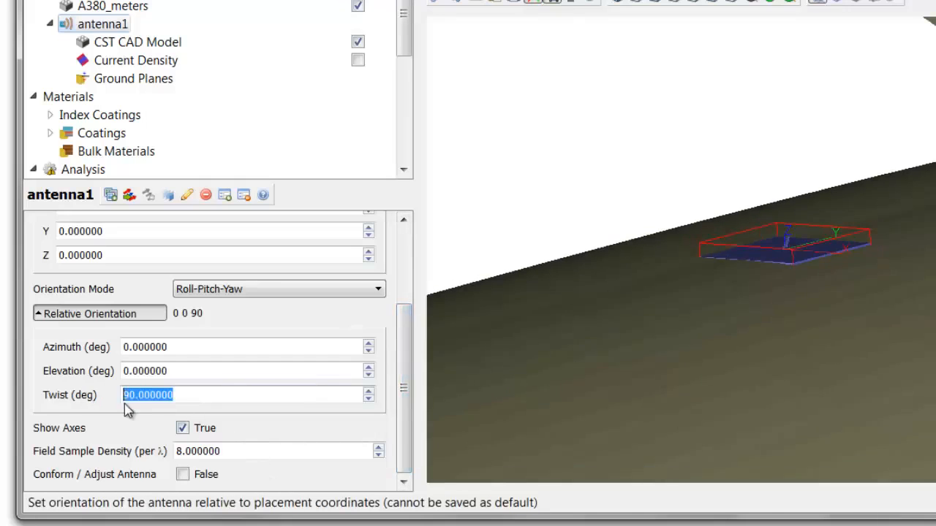
Step: Show antenna1's Current Density around the blade again and set its display scale to Decibel
scroll(769, 309, up, 2)
scroll(779, 267, up, 2)
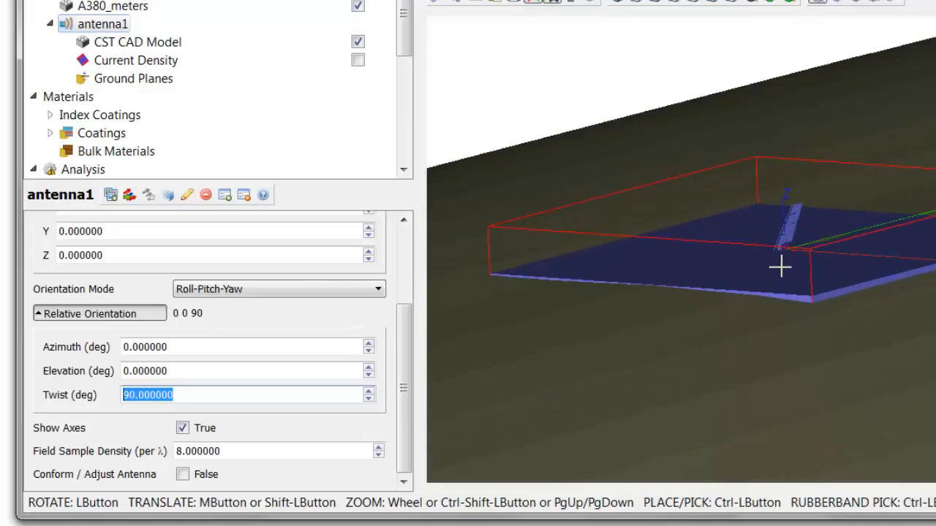
click(357, 60)
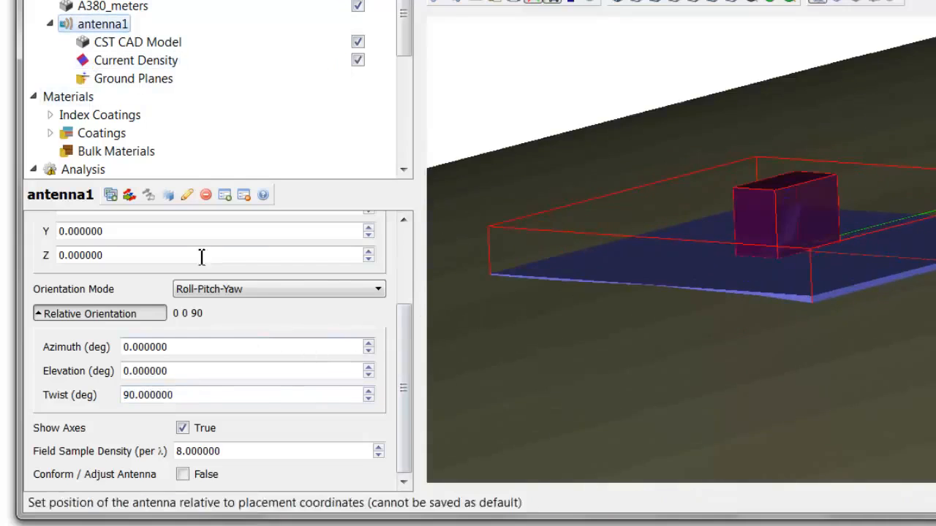
click(139, 61)
click(227, 306)
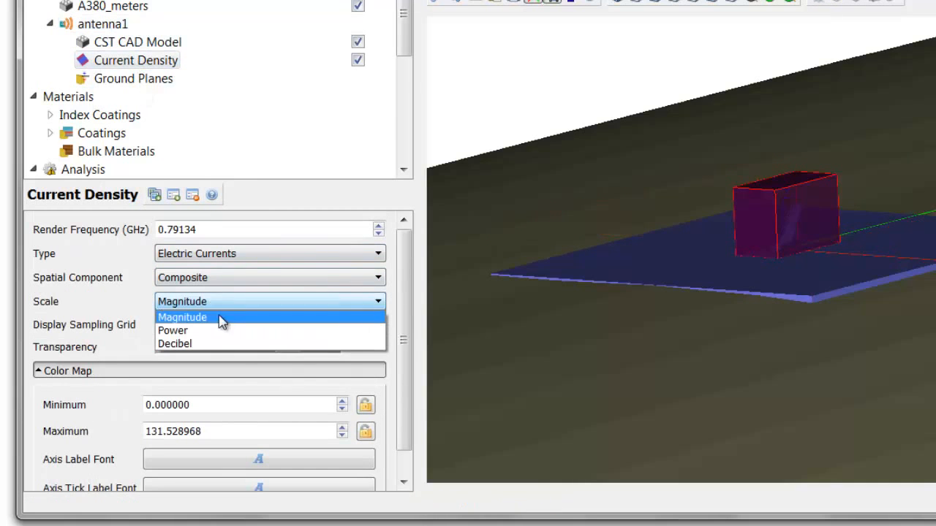
key(Escape)
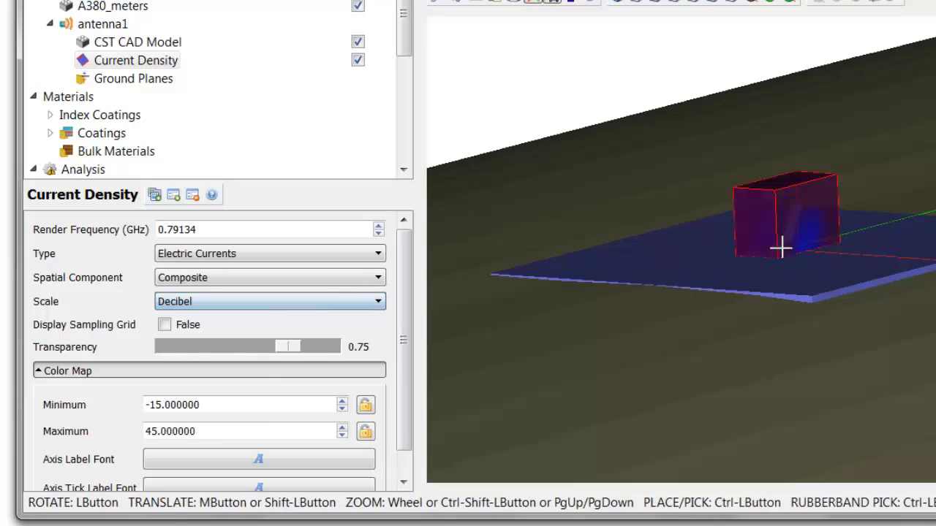
Step: Set the electric current density color map's maximum to 15 and examine the currents on the box around the blade
key(ctrl+a)
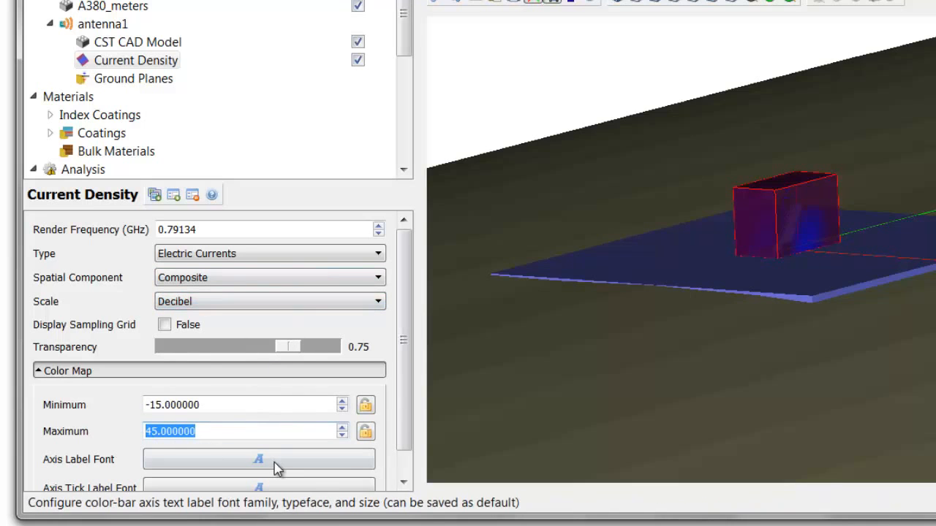
text(15)
key(Return)
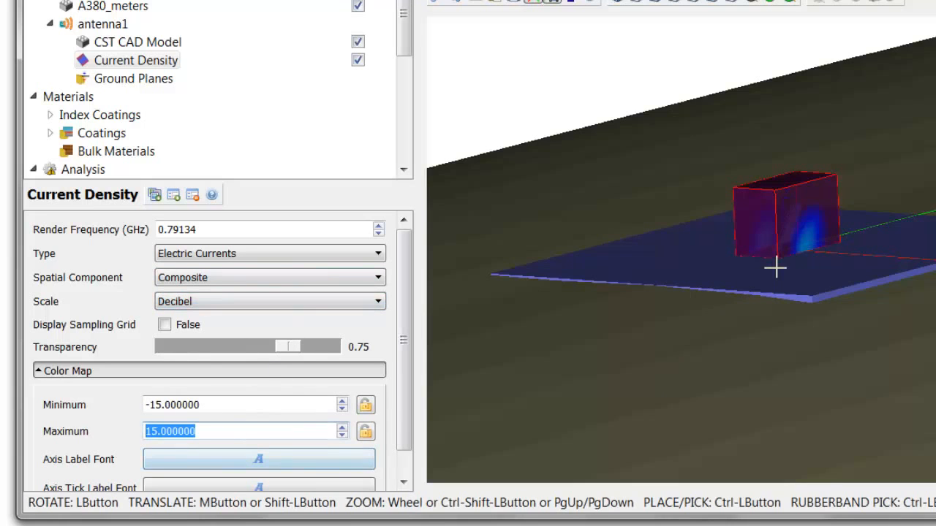
drag(777, 267, 701, 290)
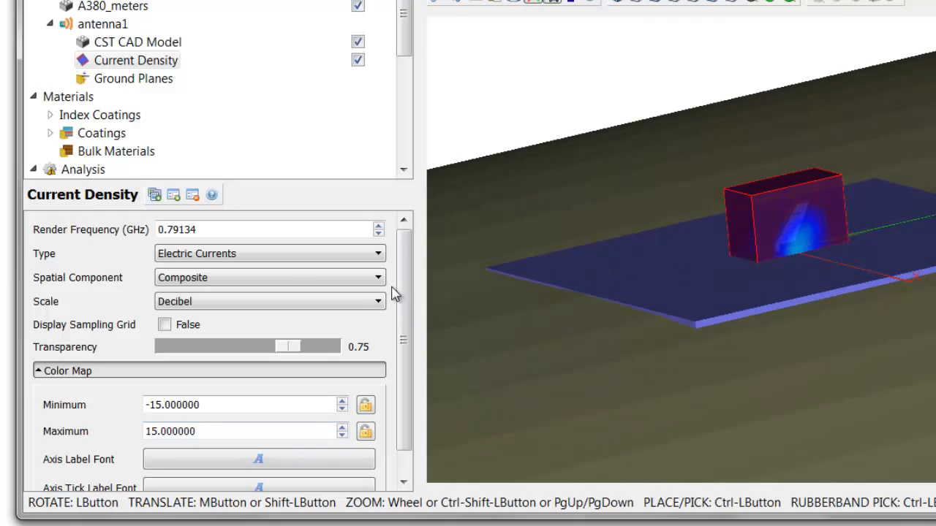
Step: Switch the current density type to Magnetic Currents and set the color map's maximum to 40
click(270, 254)
click(241, 284)
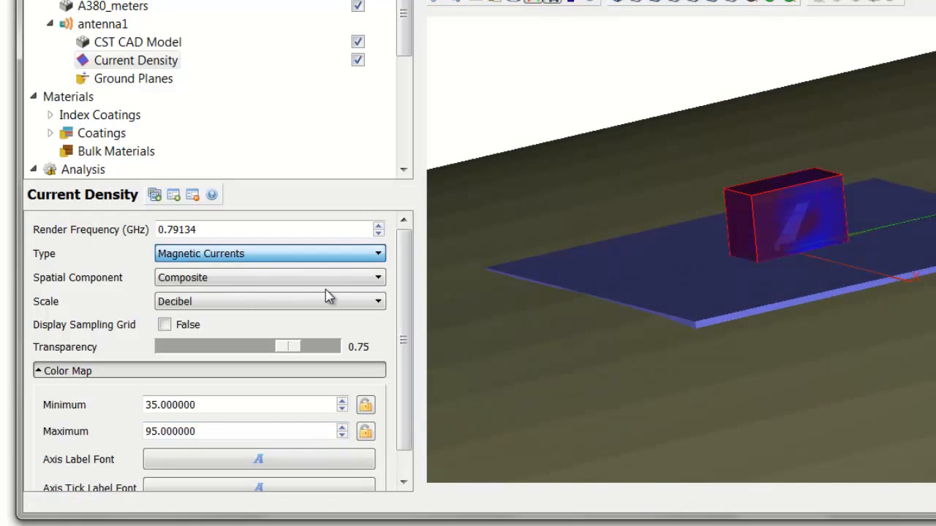
drag(236, 430, 123, 437)
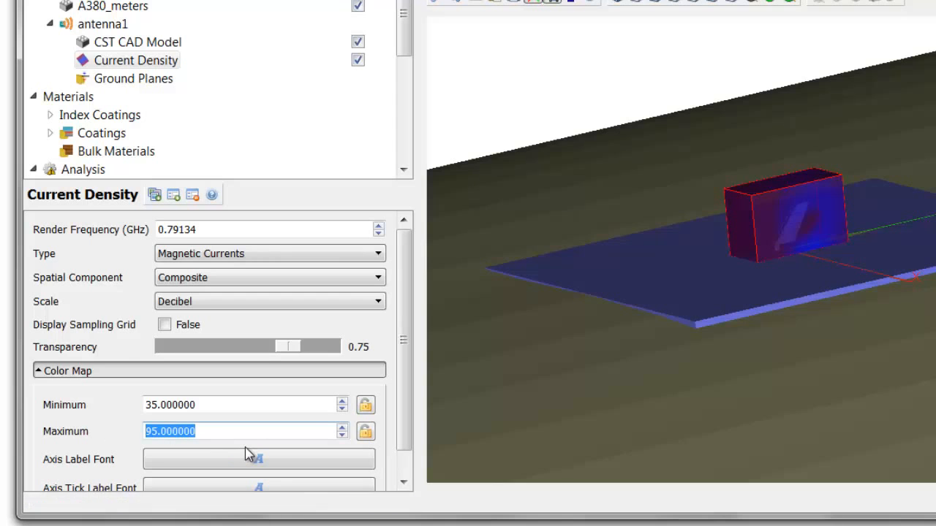
text(40)
key(Return)
drag(837, 248, 861, 259)
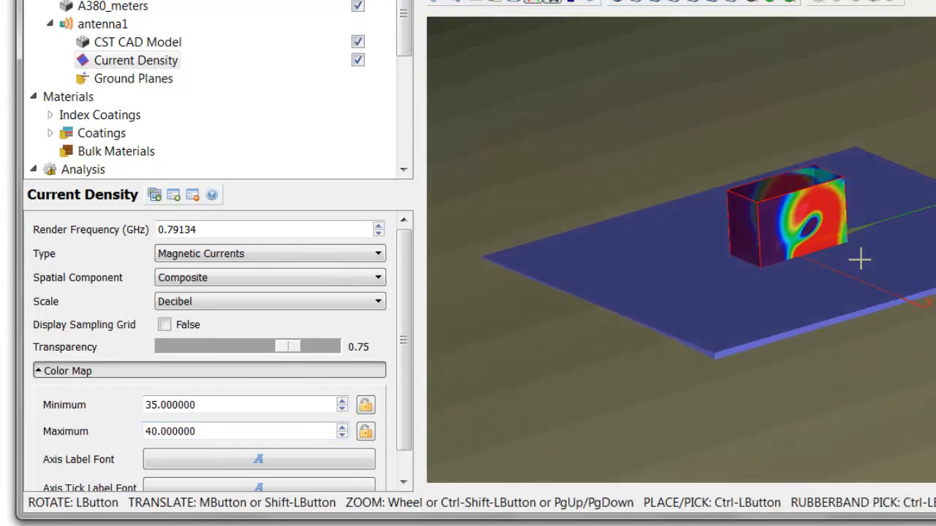
Step: Add a CST ground plane to antenna1
click(153, 82)
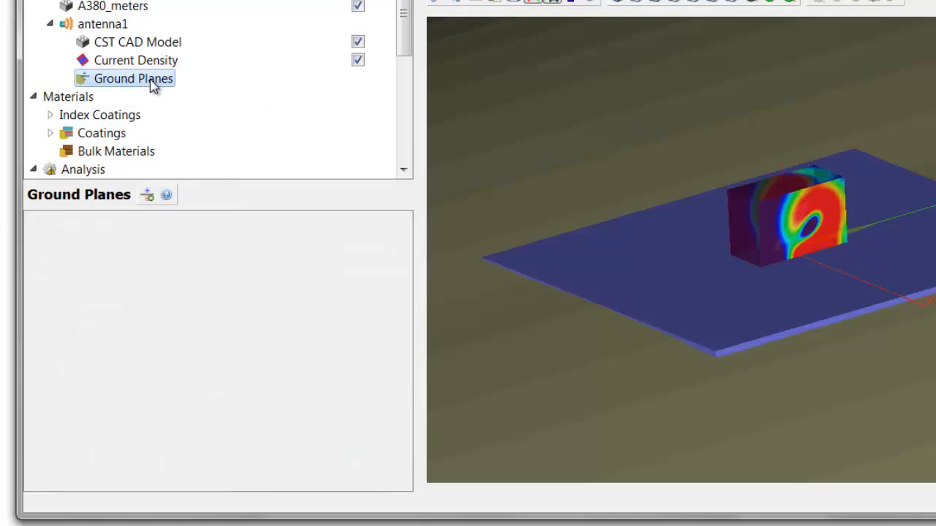
right_click(153, 85)
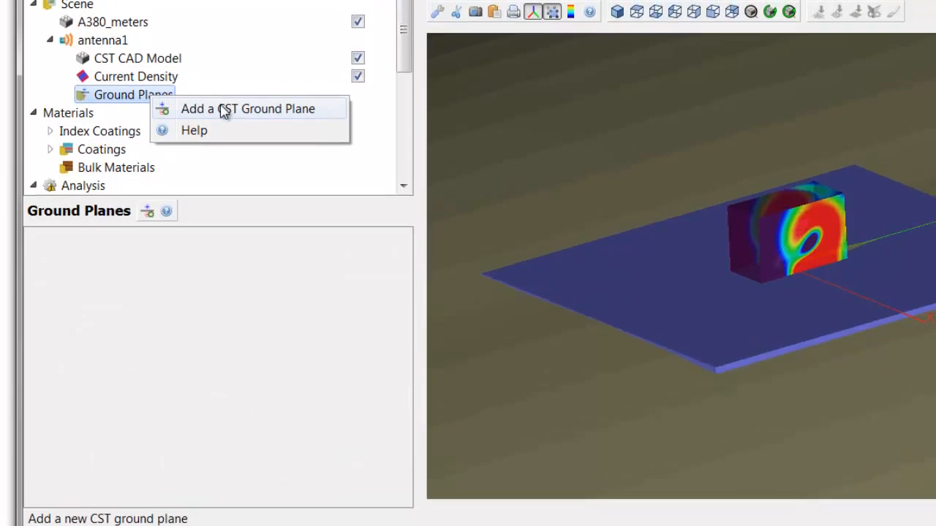
click(223, 93)
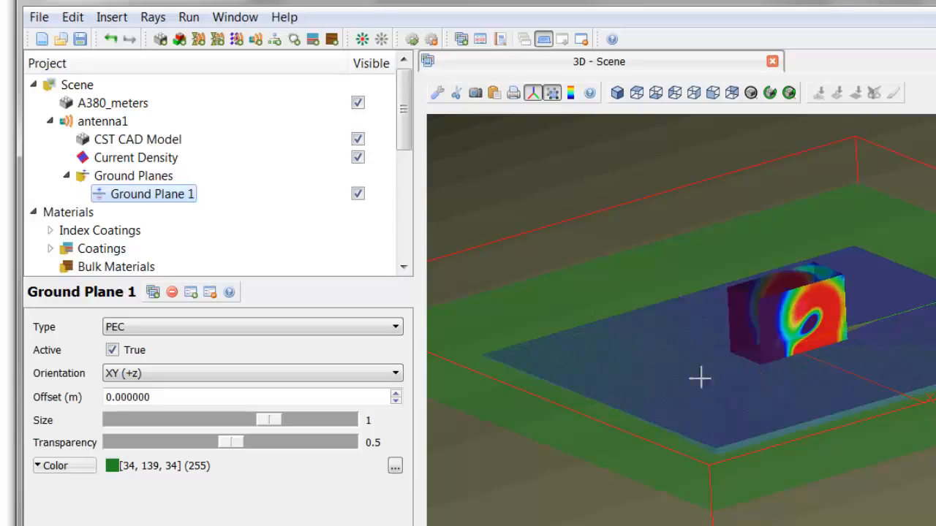
Step: Generate current sources for antenna1 and hide its Current Density to inspect the sources around the blade
click(110, 126)
right_click(110, 125)
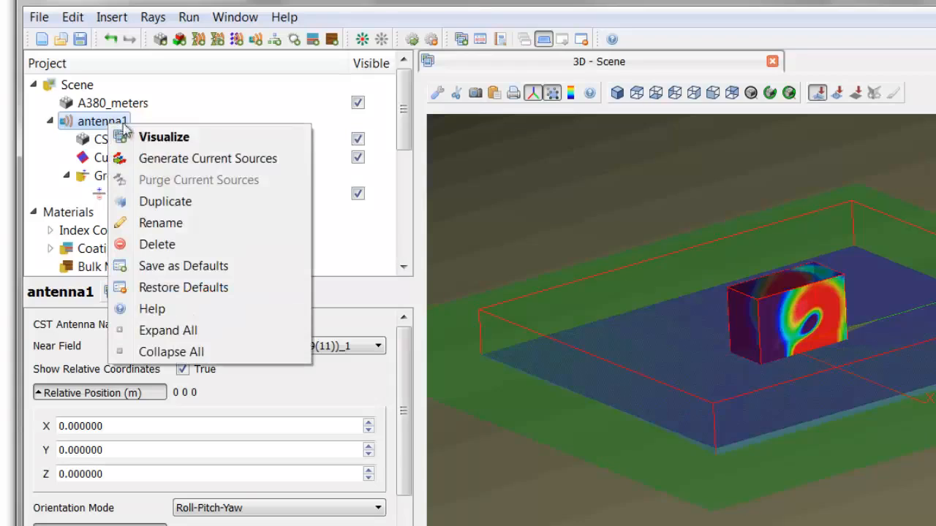
click(161, 160)
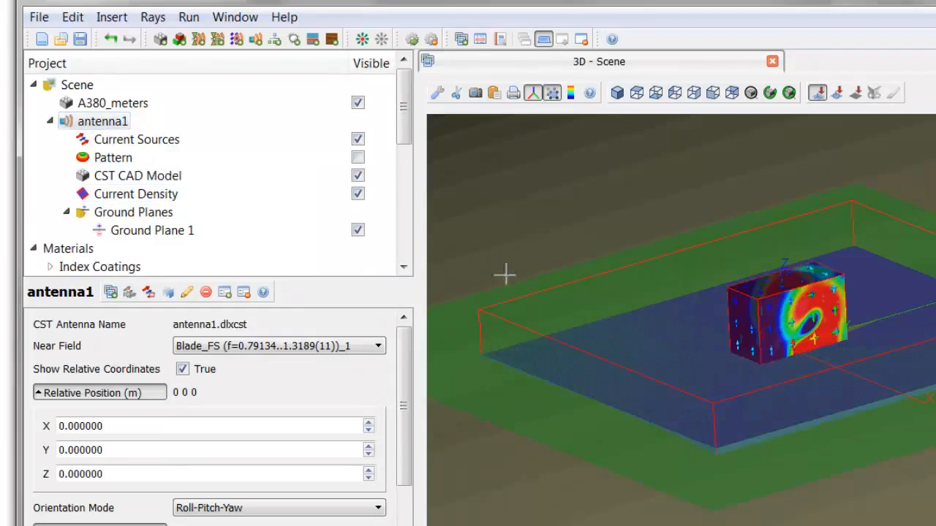
click(358, 194)
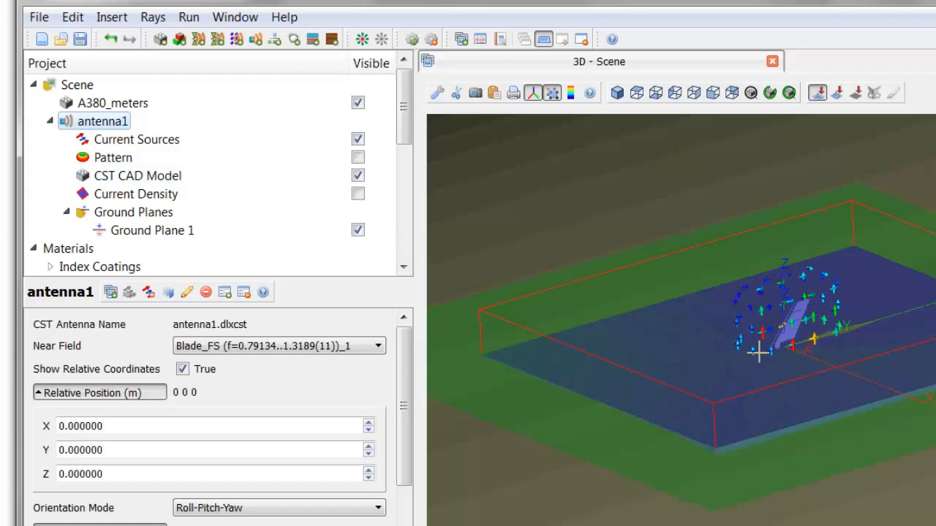
scroll(770, 343, up, 5)
scroll(786, 291, up, 1)
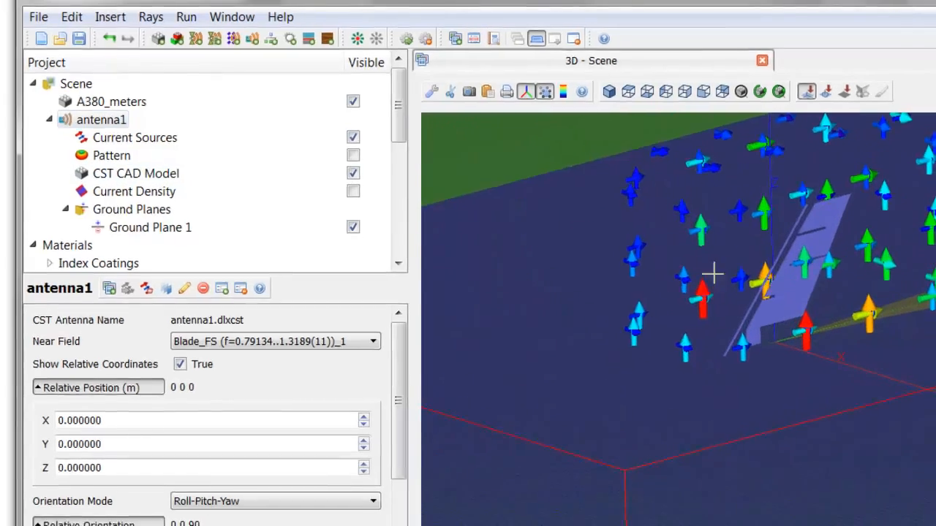
Step: Enable Conform / Adjust Antenna for antenna1 and set Conform to Platform to Along Normal
drag(404, 379, 407, 440)
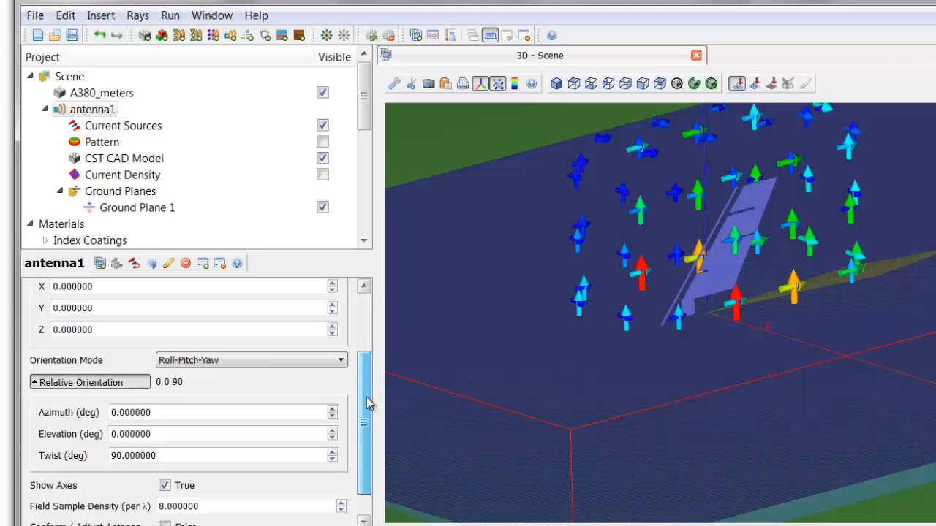
drag(368, 404, 369, 423)
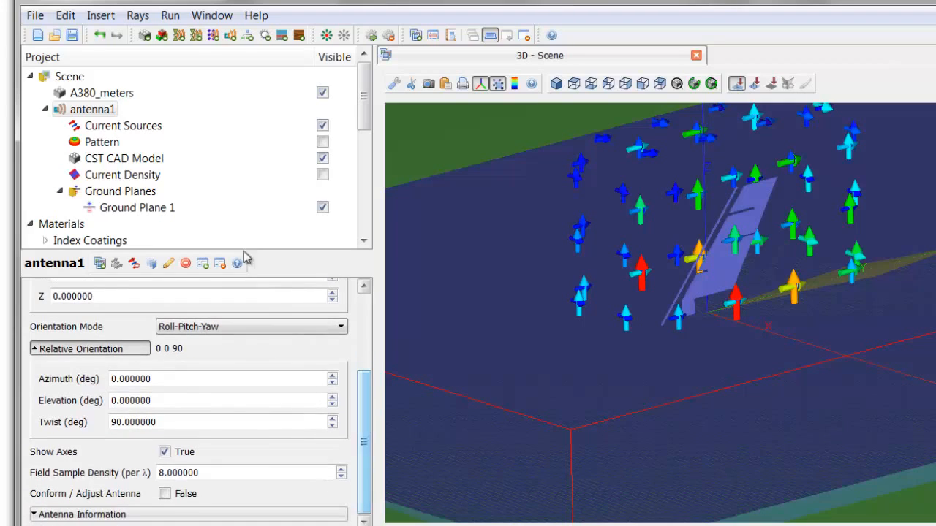
click(95, 110)
click(367, 472)
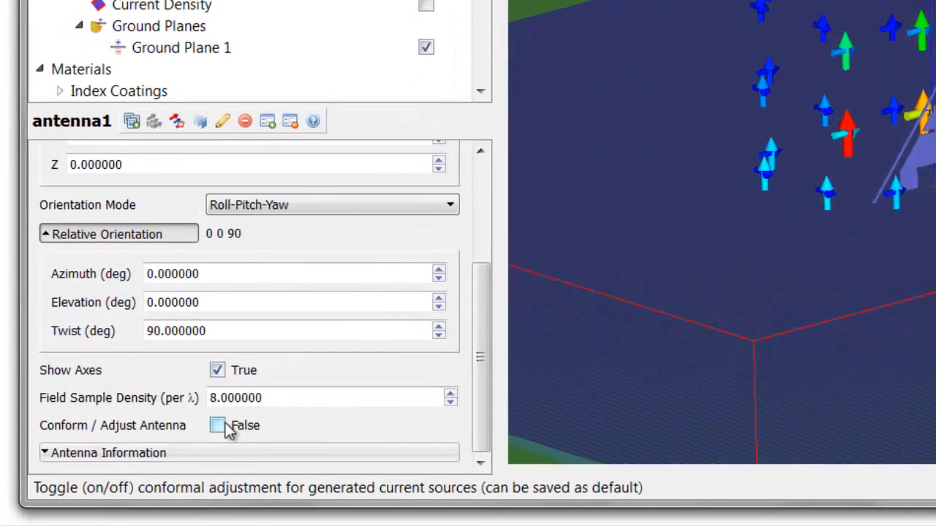
click(218, 427)
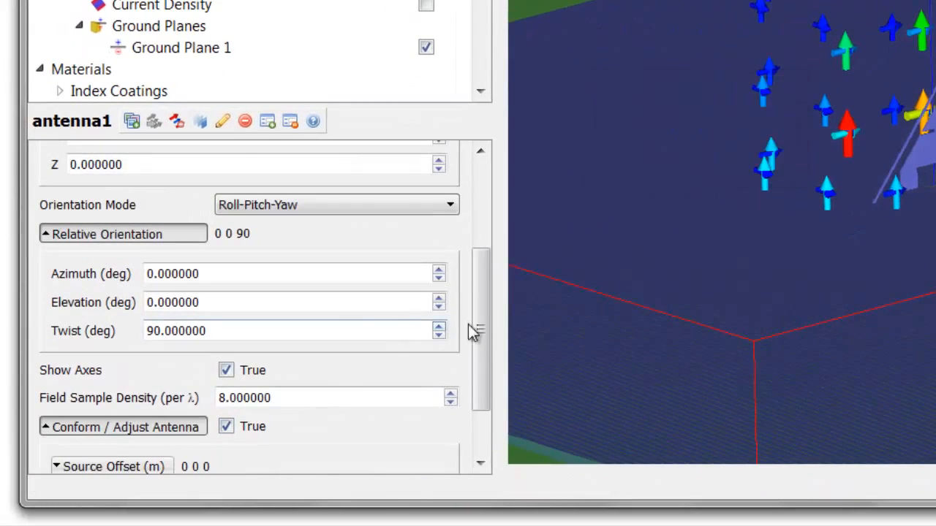
drag(474, 337, 350, 395)
click(292, 415)
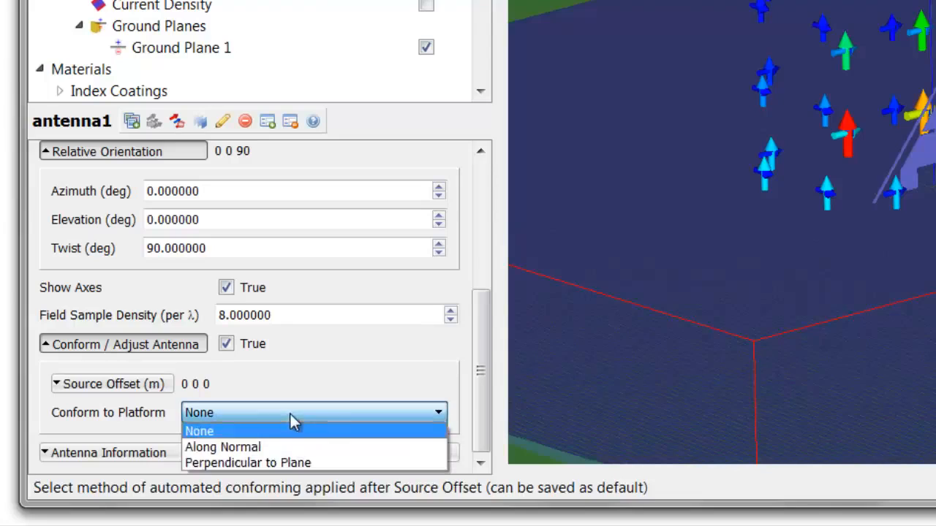
click(261, 446)
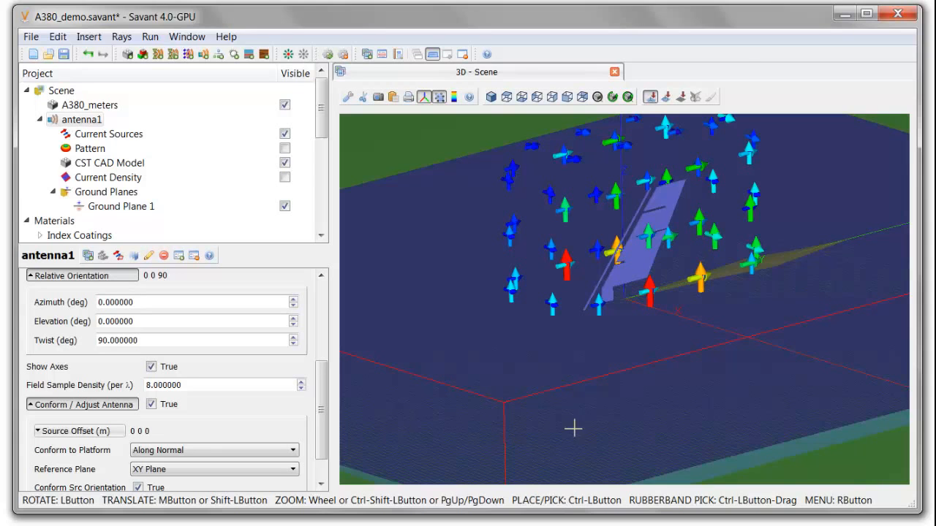
scroll(573, 428, down, 10)
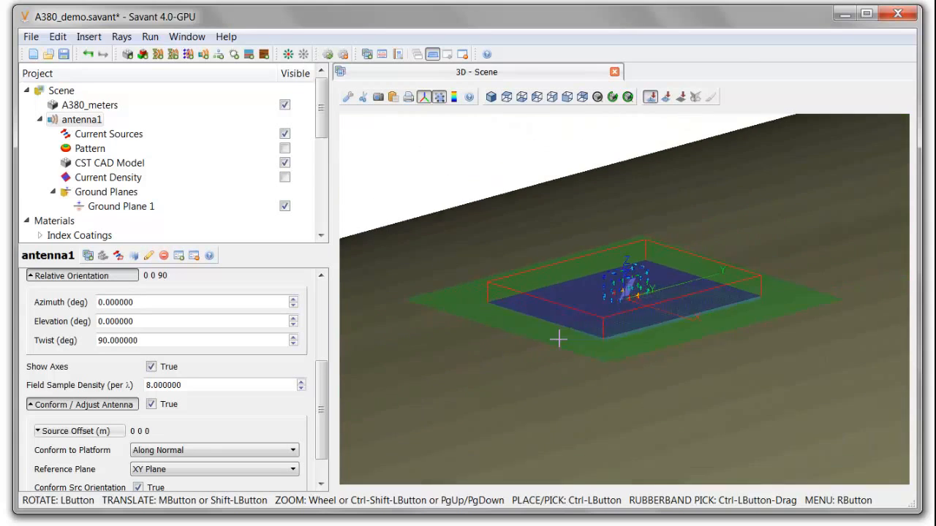
scroll(558, 338, down, 8)
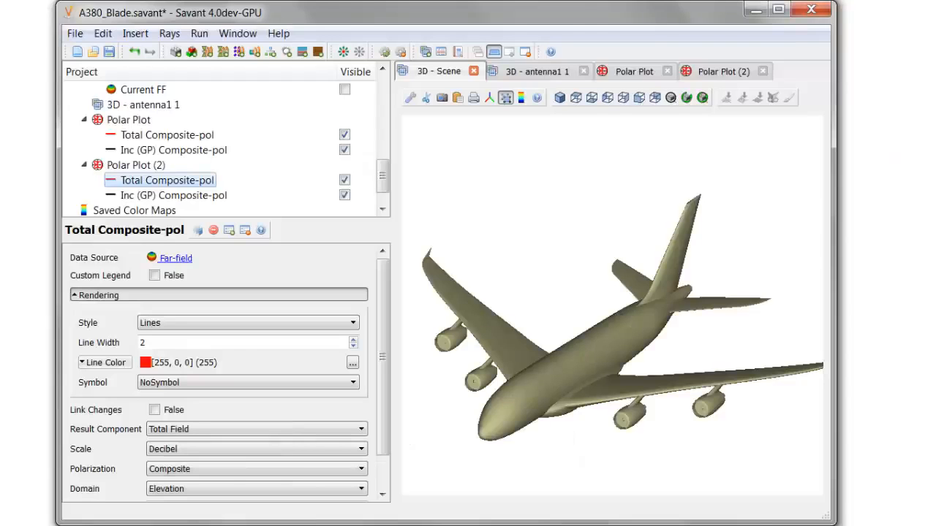
Step: Show the Current FF far-field pattern over the A380 in the 3D scene of the A380_Blade project
drag(382, 183, 386, 188)
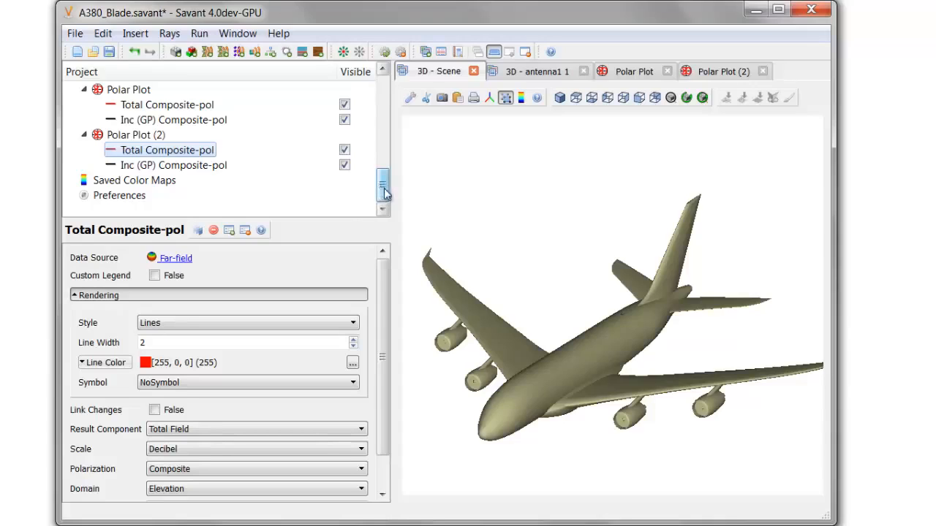
drag(385, 191, 391, 181)
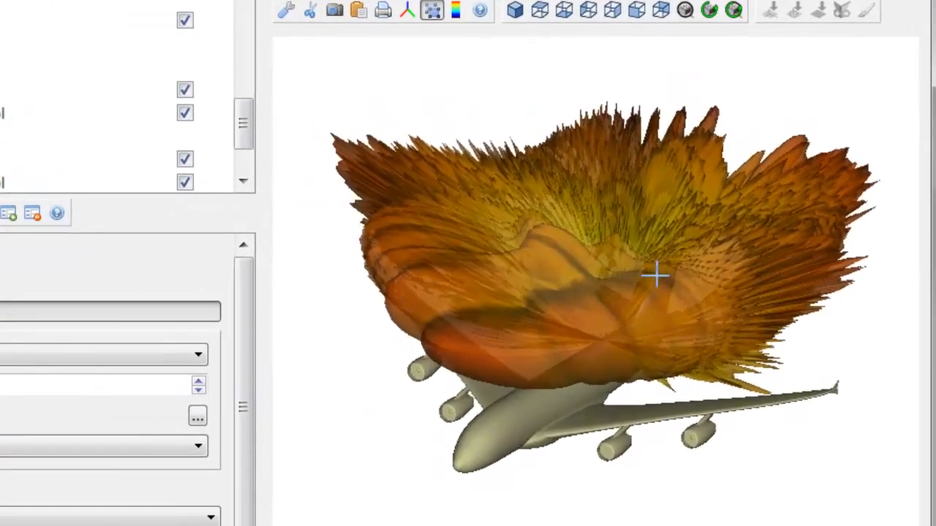
drag(655, 275, 613, 272)
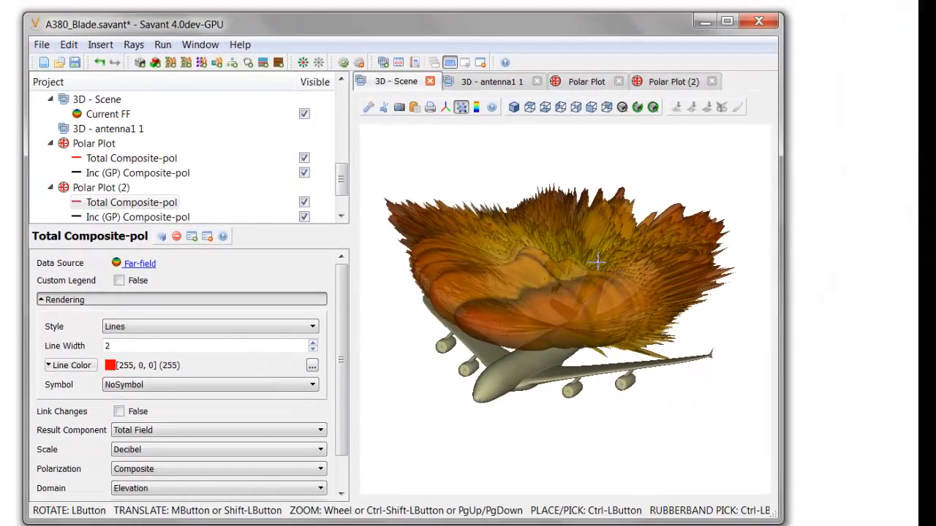
Step: Examine the front-view Polar Plot, highlighting its Inc (GP) Composite-pol curve and its Total Composite-pol curve for comparison
click(592, 85)
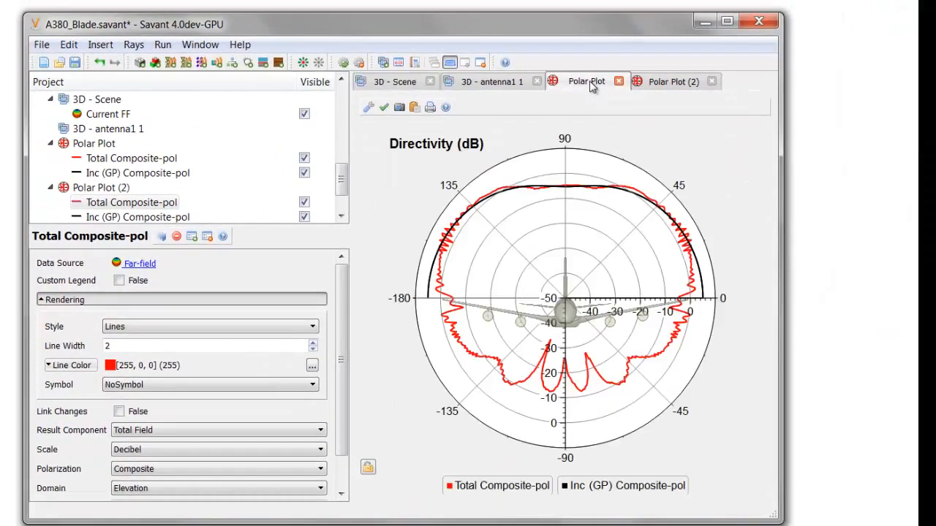
click(626, 488)
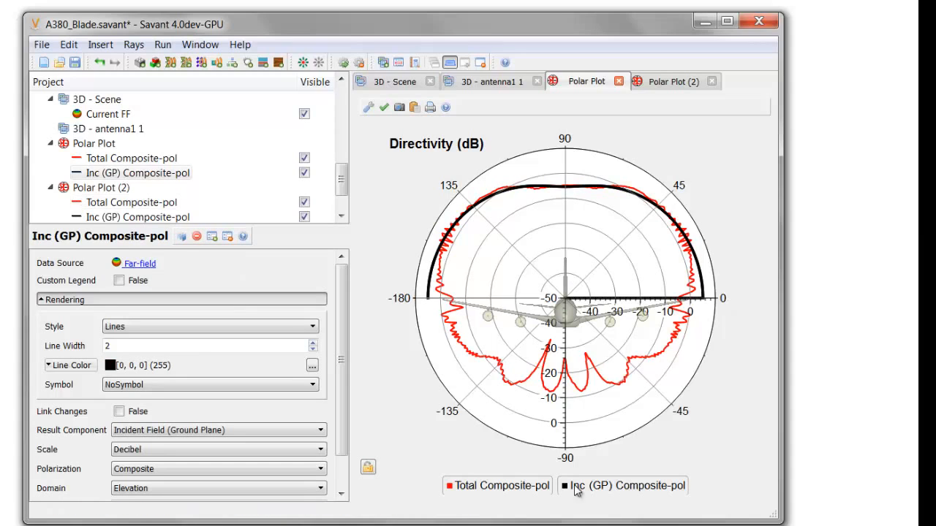
click(536, 488)
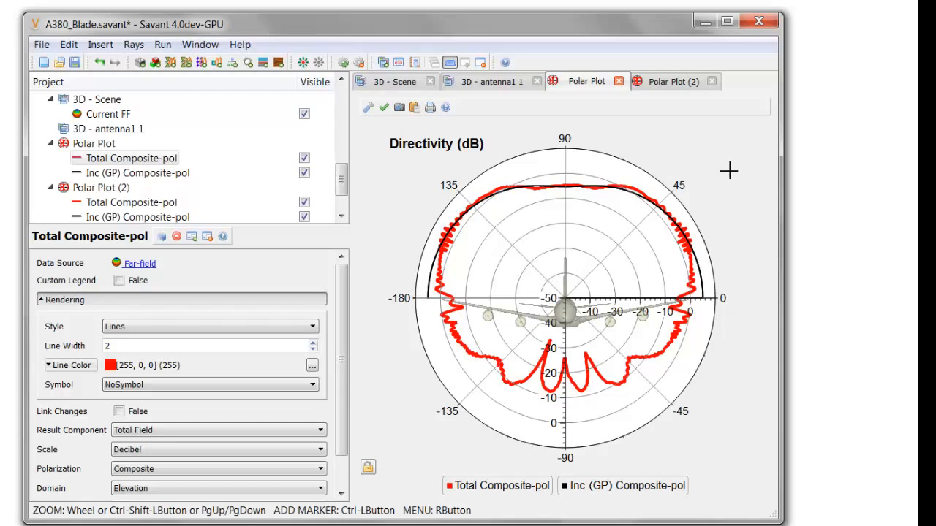
Step: Compare the Inc (GP) Composite-pol and Total Composite-pol curves in Polar Plot (2), highlighting each in turn
click(670, 82)
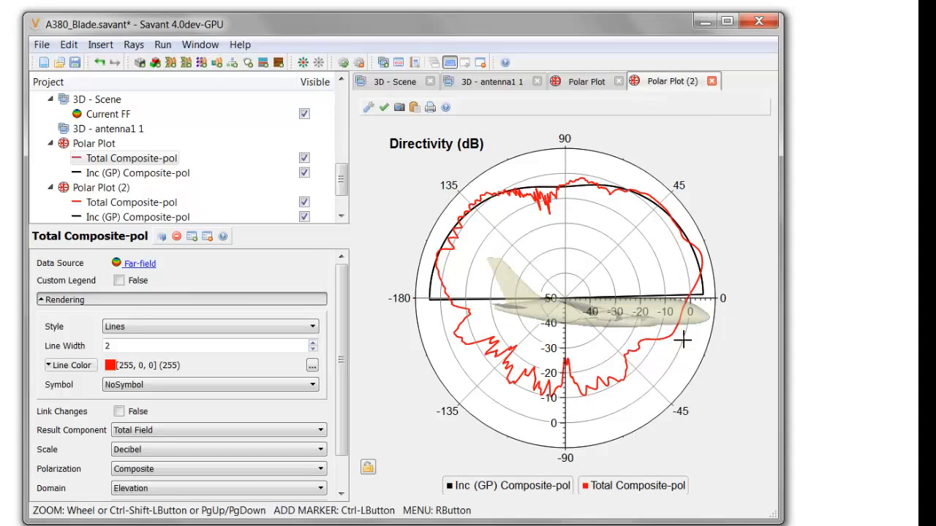
click(528, 485)
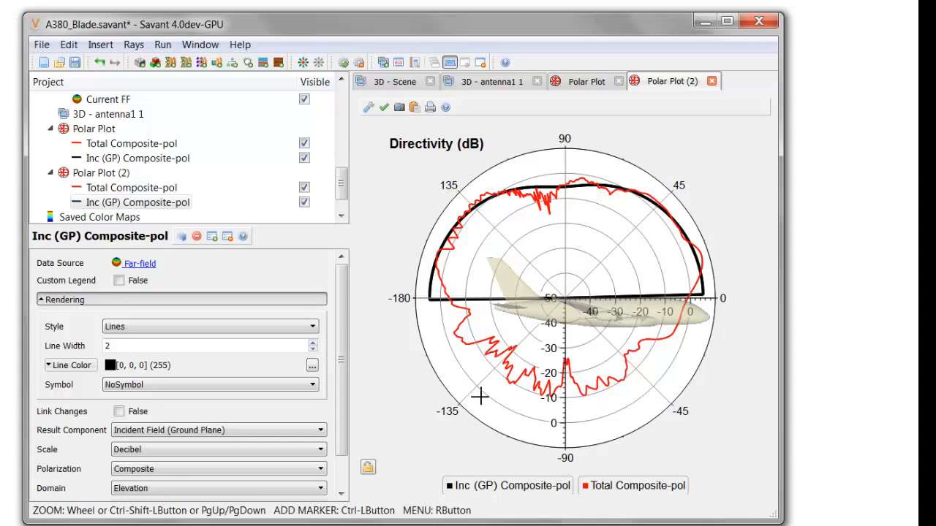
click(622, 487)
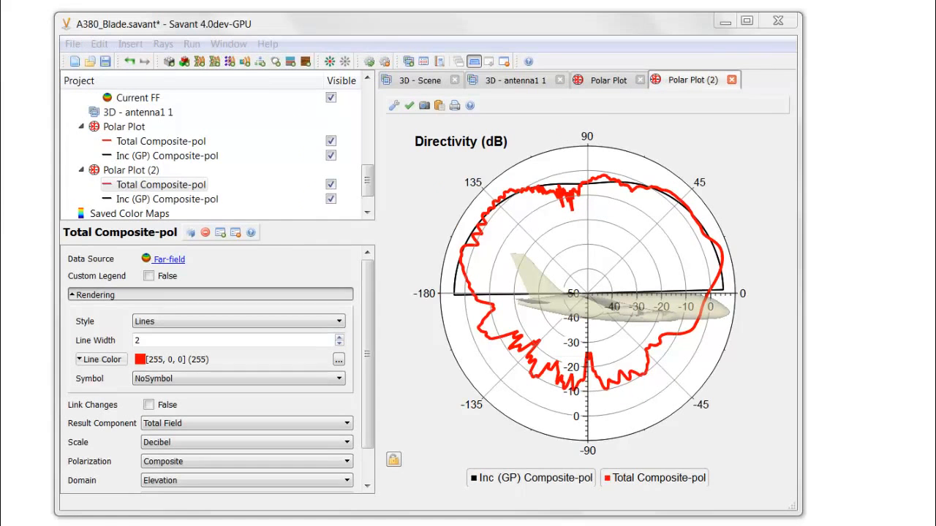